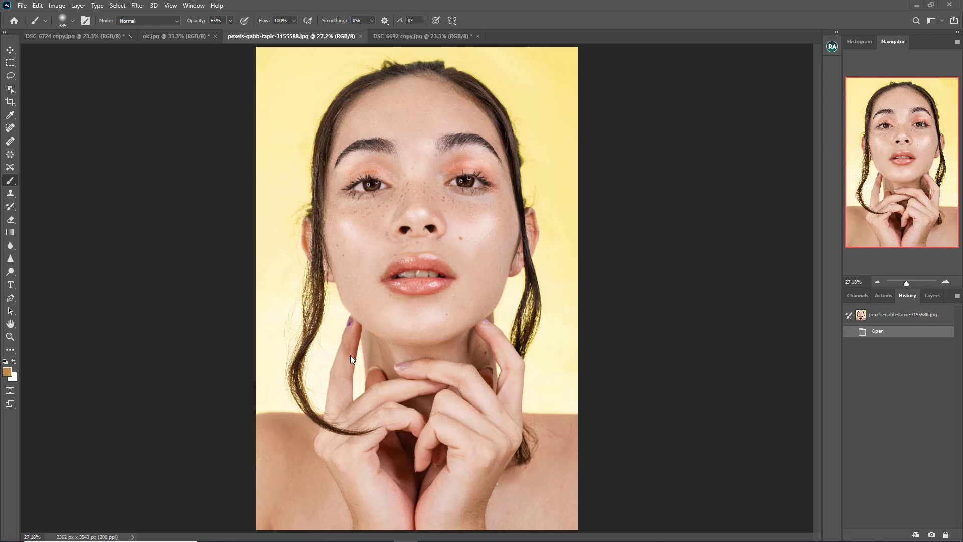
Step: Bring DSC_6692 copy.jpg forward, glance at the Filter menu, and show the Actions panel
click(411, 36)
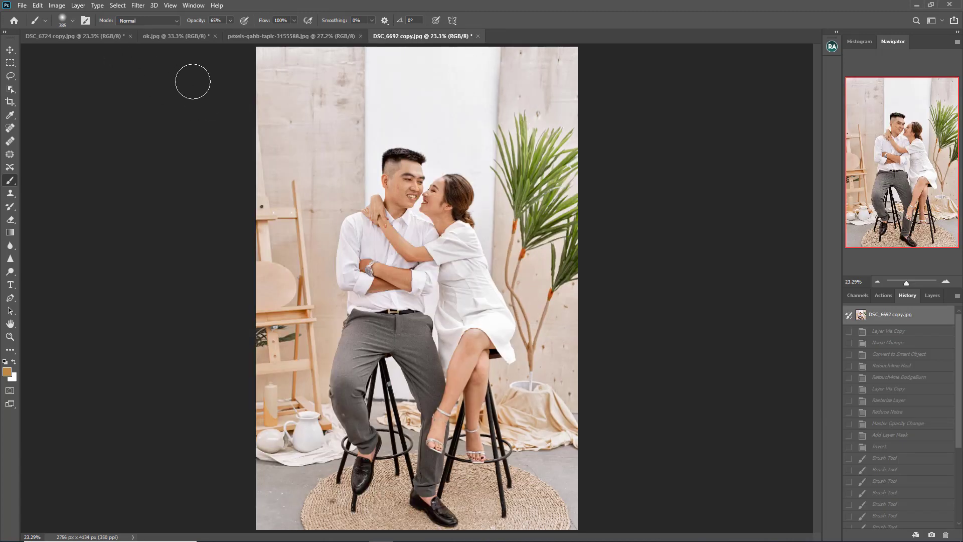
click(137, 5)
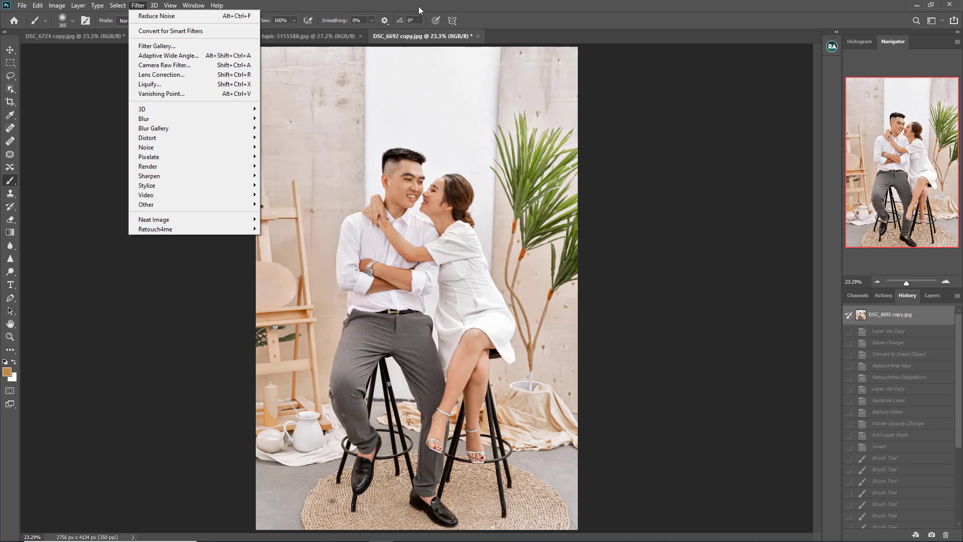
key(Escape)
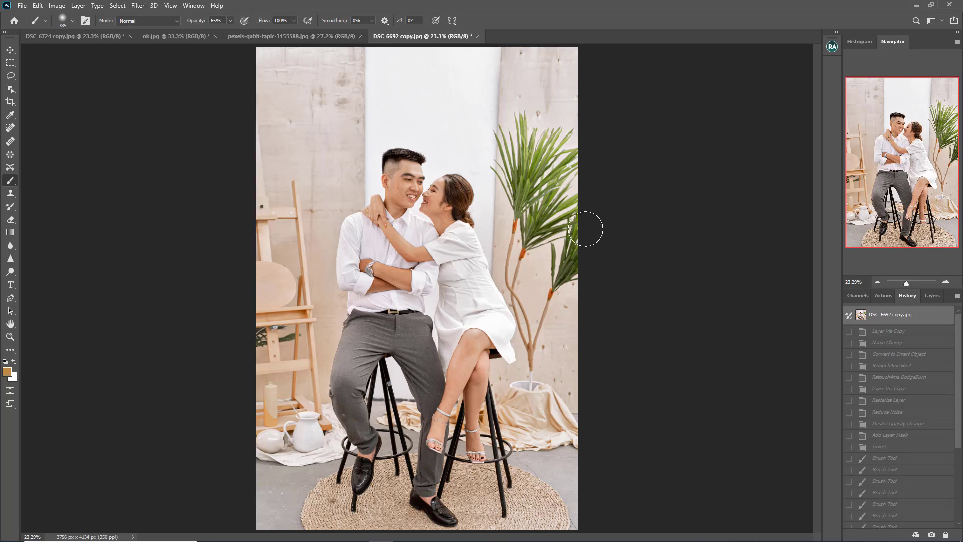
key(ctrl+plus)
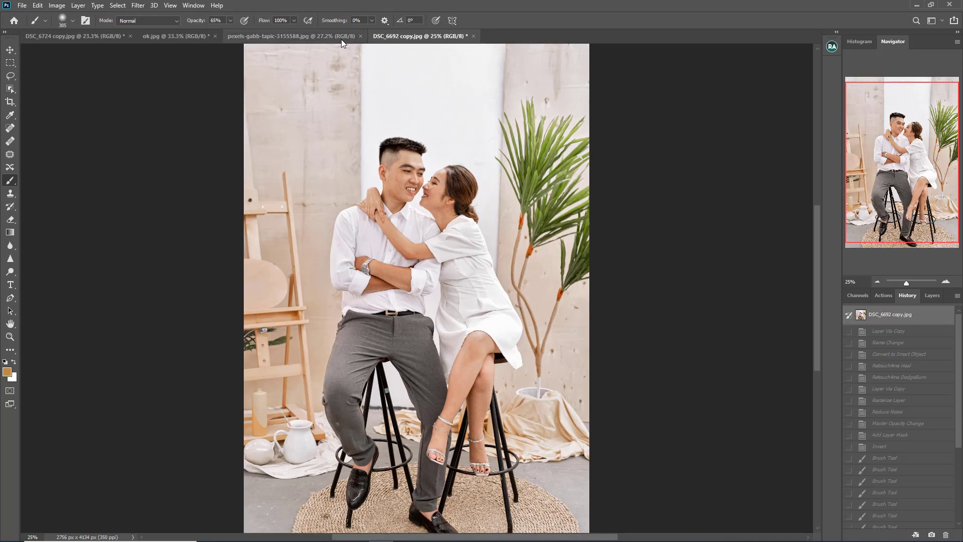
click(882, 295)
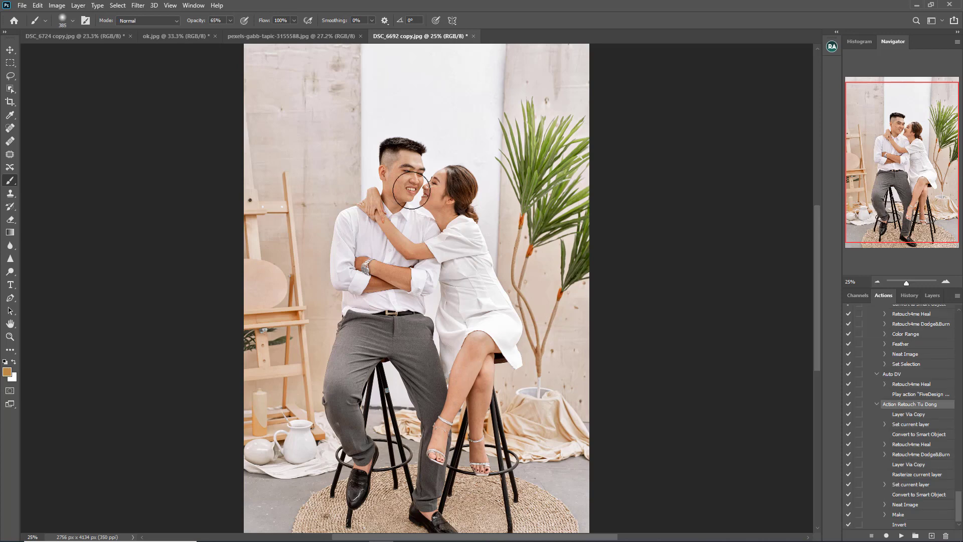
Step: Switch the Actions panel to Button Mode and zoom the couple photo to 50%
key(ctrl+plus)
click(957, 296)
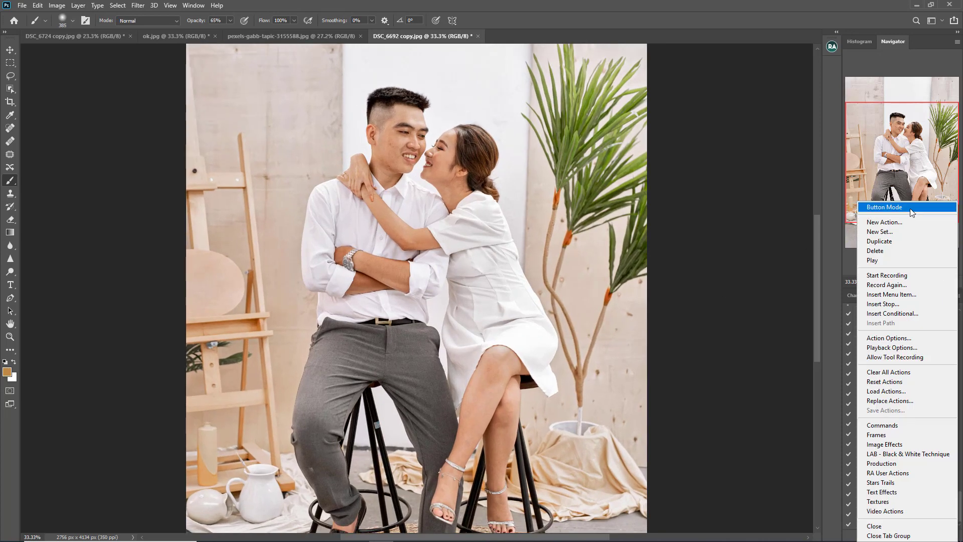
click(908, 211)
scroll(907, 455, down, 1)
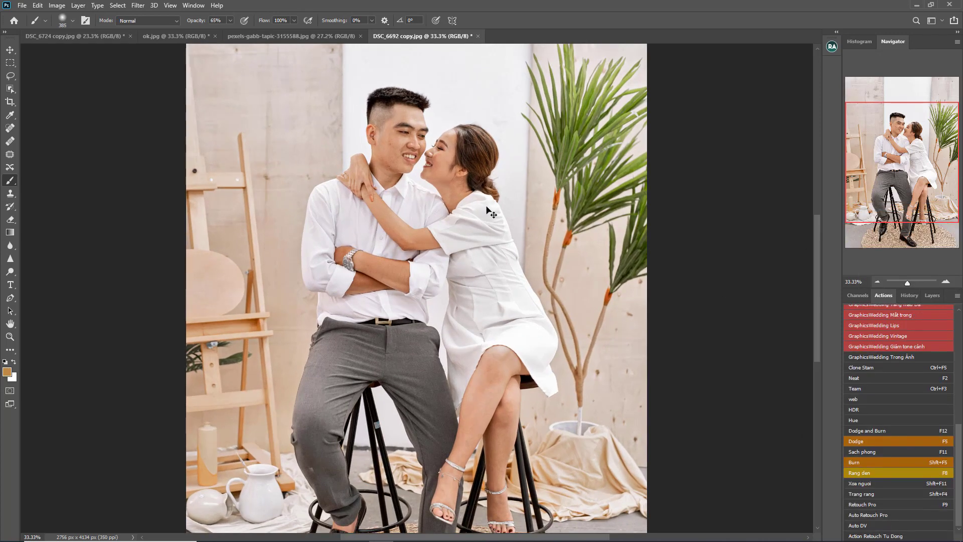
scroll(543, 400, down, 3)
scroll(602, 391, up, 3)
scroll(743, 368, down, 1)
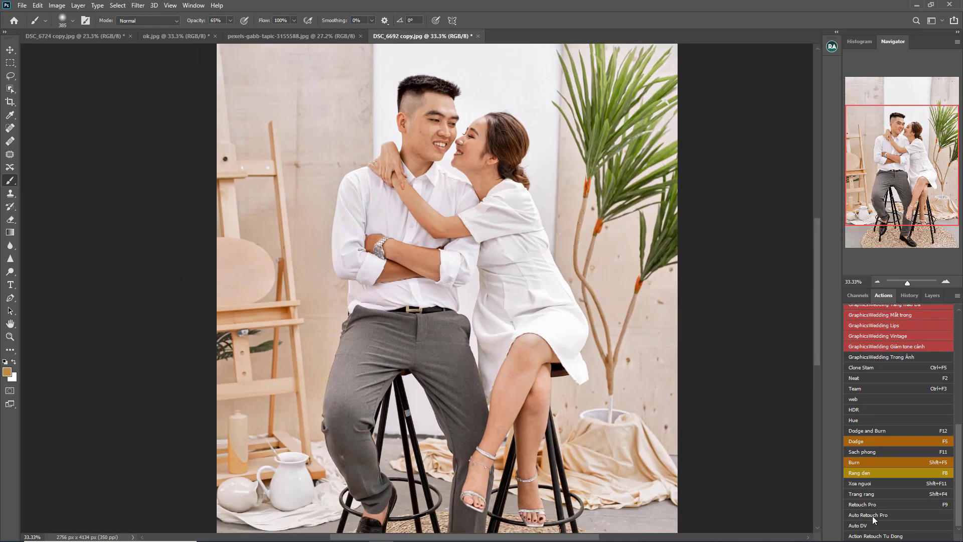
scroll(581, 172, up, 1)
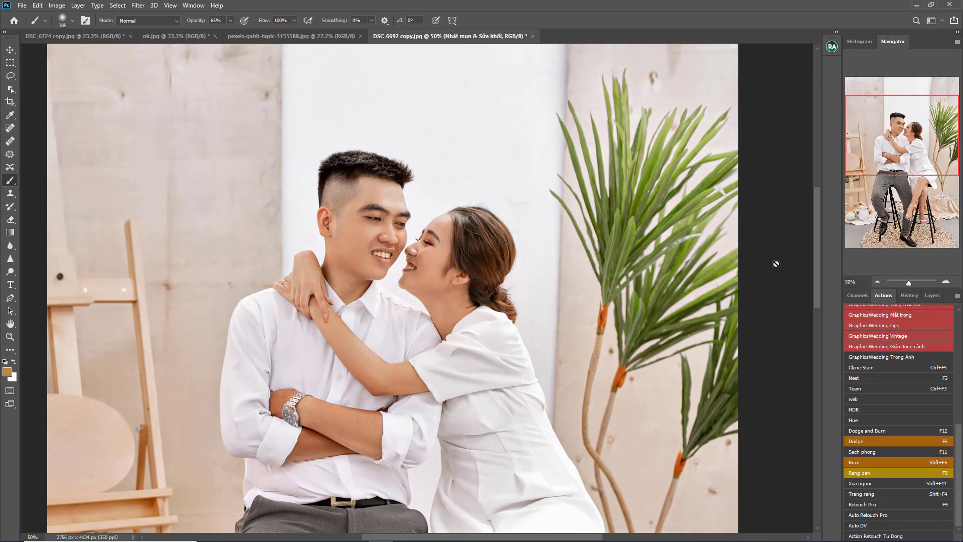
Step: Inspect the couple's faces zoomed in and select the Nhặt mụn & Sửa khối layer
click(933, 295)
drag(405, 227, 819, 345)
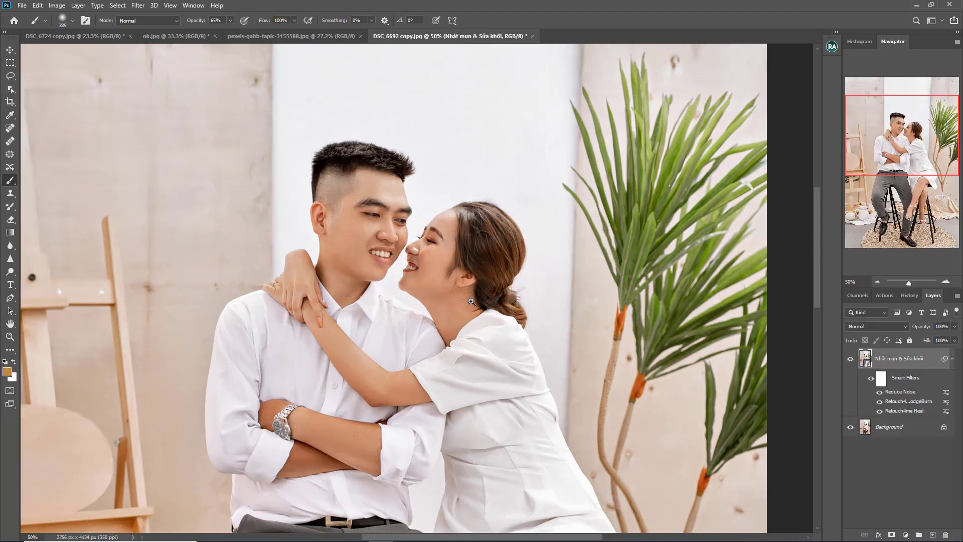
key(ctrl+minus)
key(ctrl+minus)
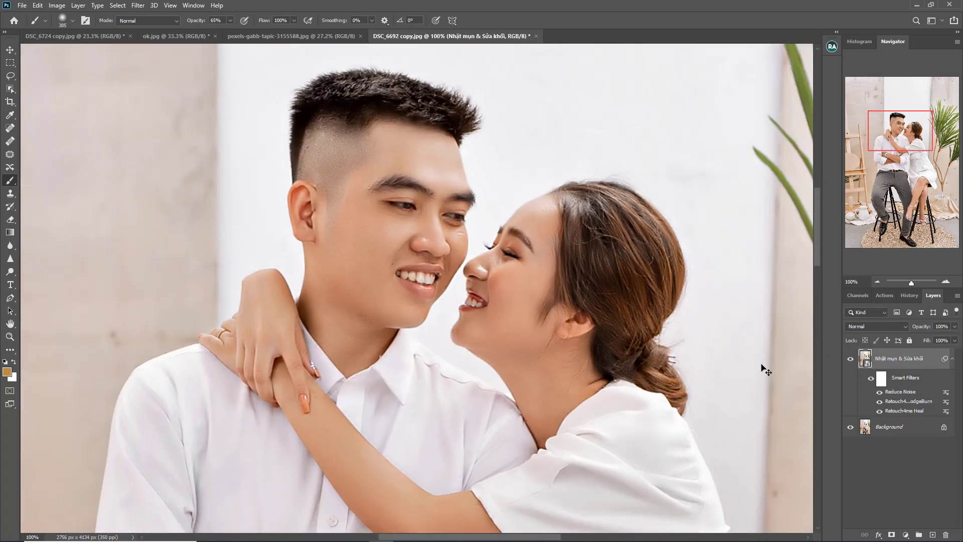
key(ctrl+plus)
key(ctrl+plus)
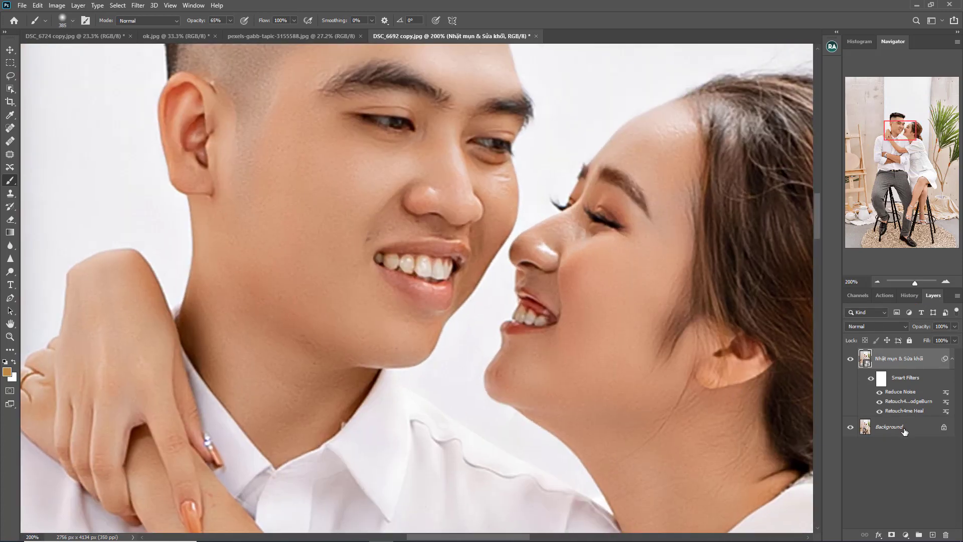
key(ctrl+minus)
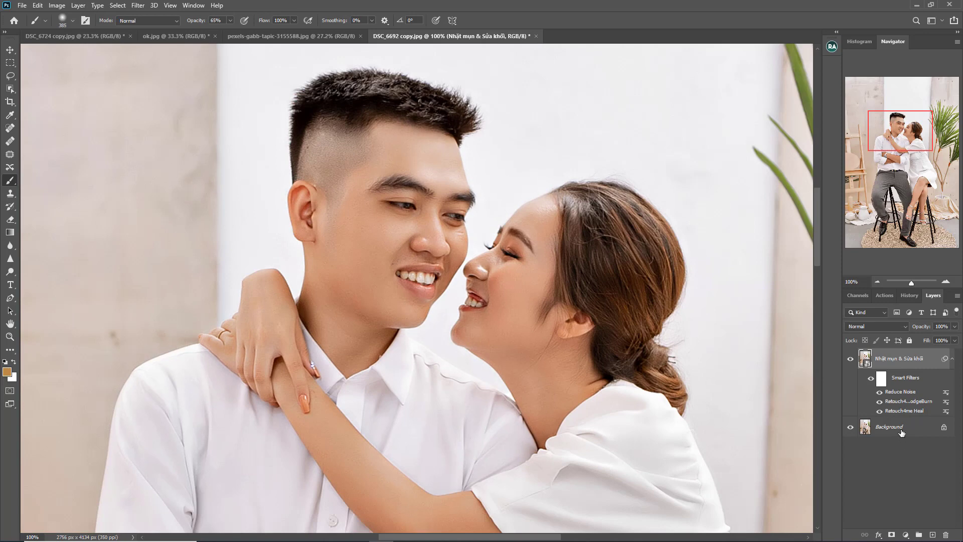
click(901, 431)
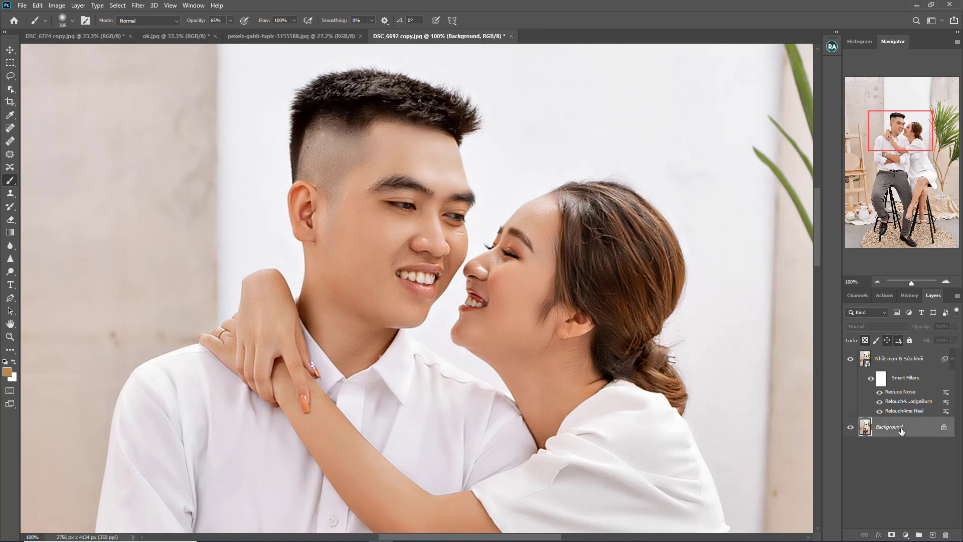
click(916, 359)
Step: Compare the original History snapshot against the retouched Deselect state, ending at 66.67% zoom
click(909, 295)
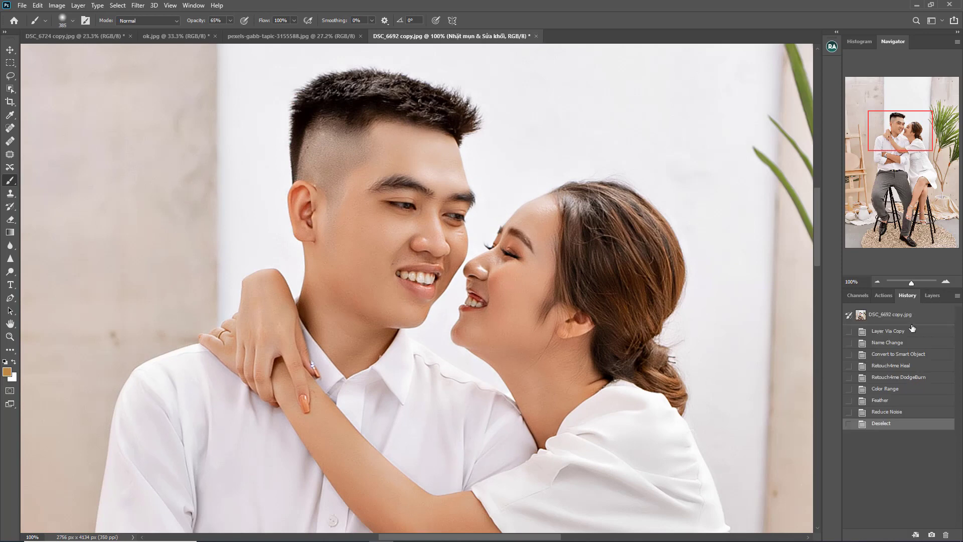
click(919, 316)
click(898, 427)
click(927, 316)
click(908, 426)
key(ctrl+minus)
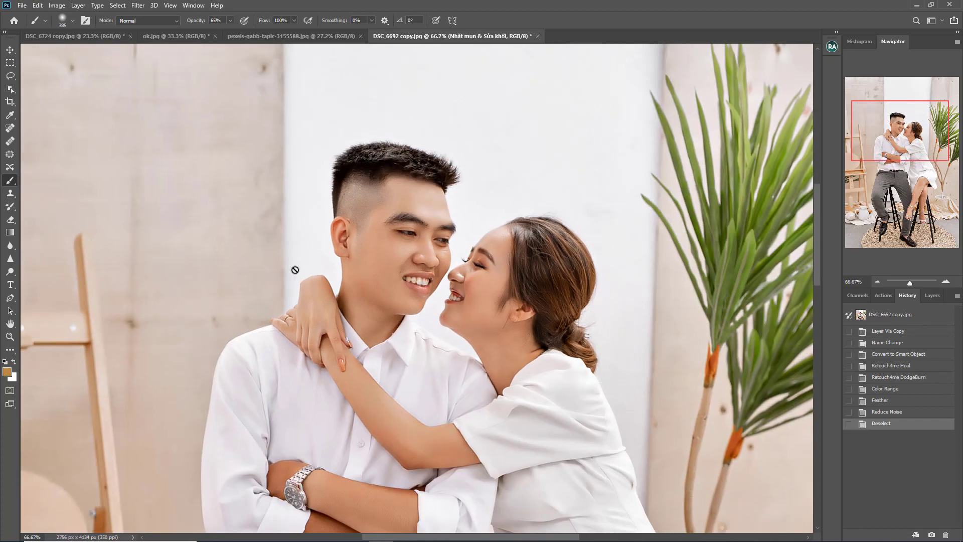
Step: Make DSC_6724 copy.jpg active with the action buttons shown, zoomed in on the faces
click(83, 34)
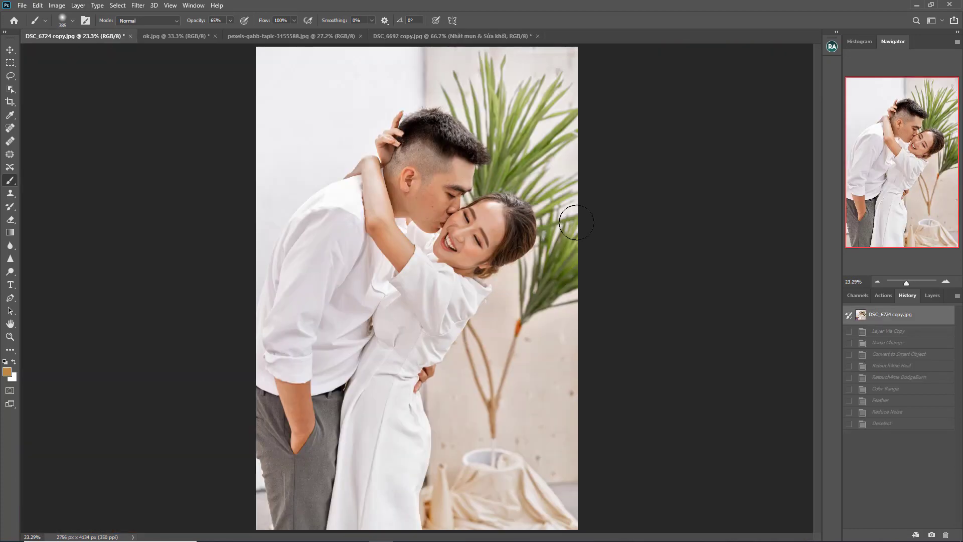
key(ctrl+plus)
click(887, 295)
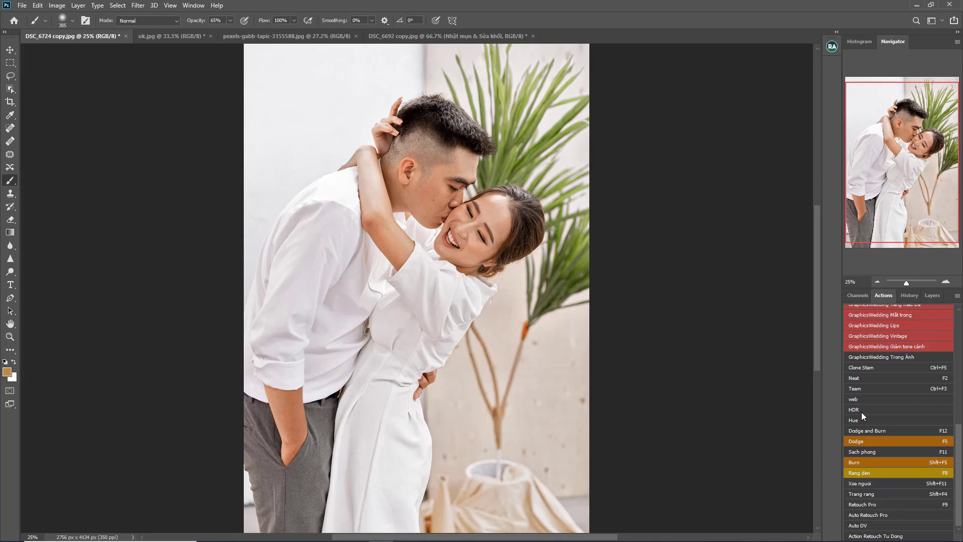
key(ctrl+plus)
key(ctrl+plus)
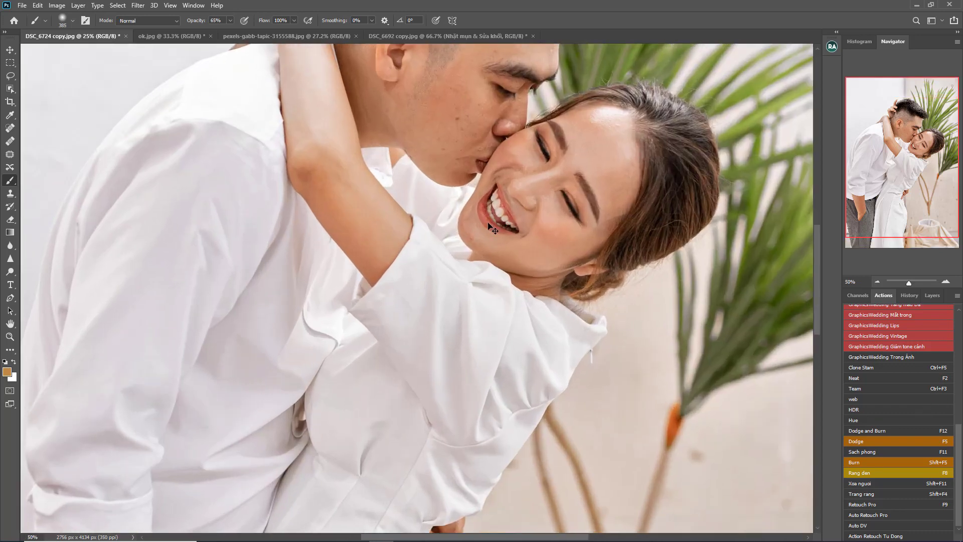
key(ctrl+plus)
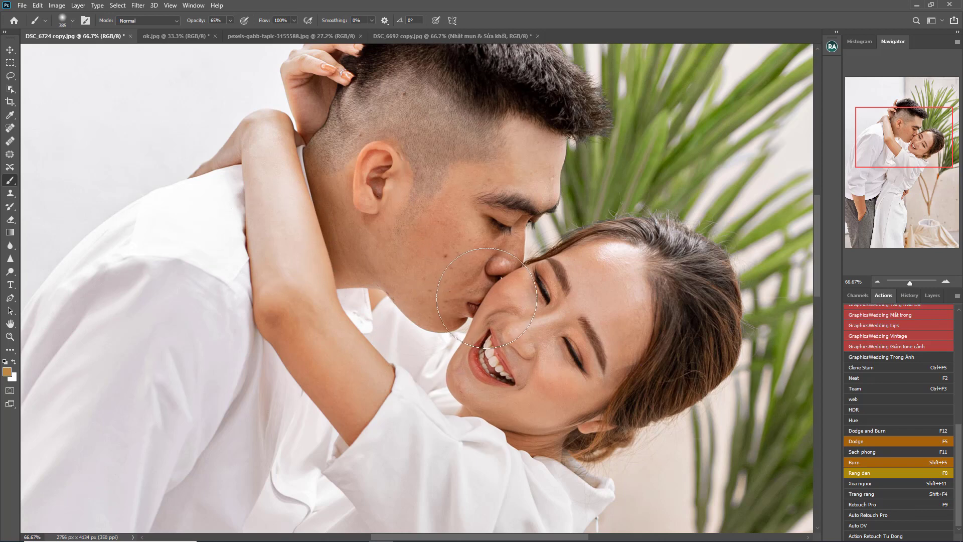
click(426, 35)
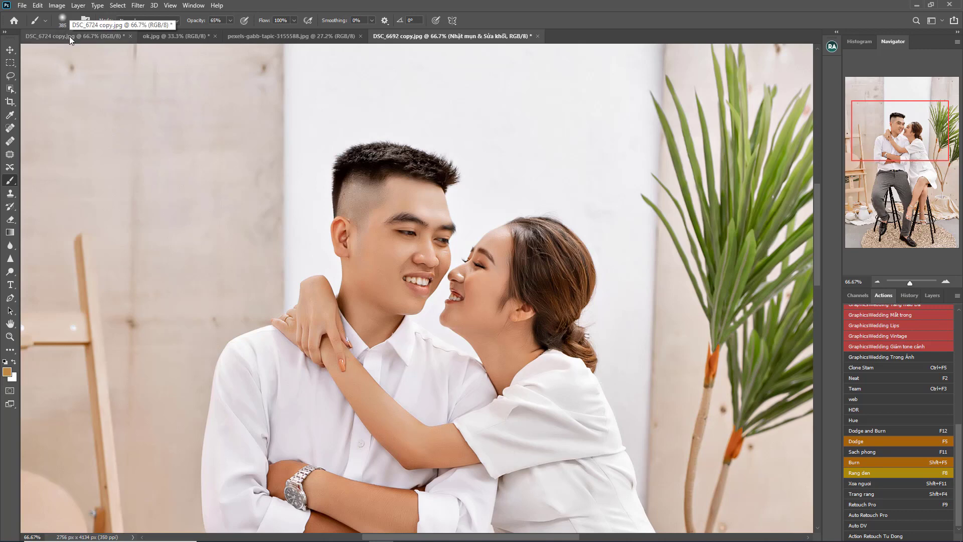
click(69, 36)
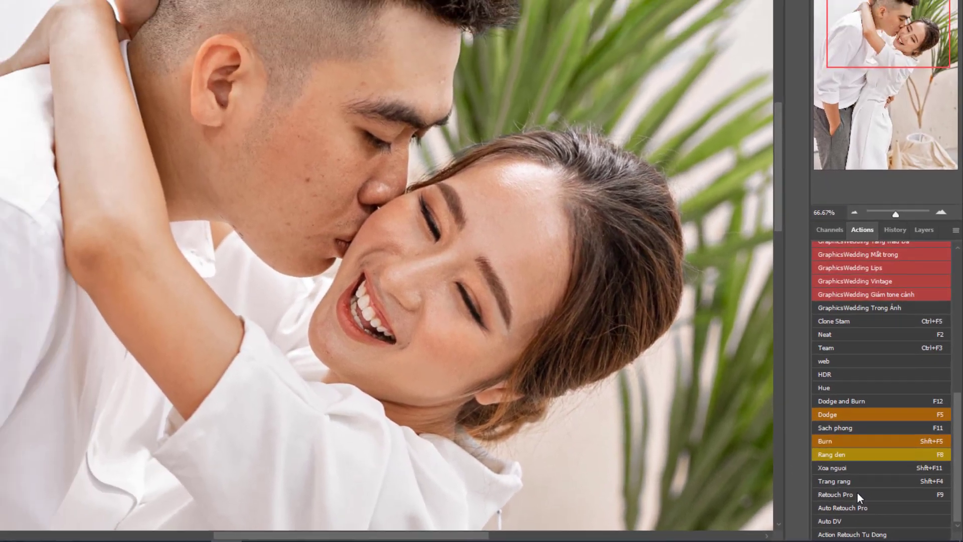
Step: Run the automatic retouch action on DSC_6724 copy.jpg and check its new layers
click(857, 494)
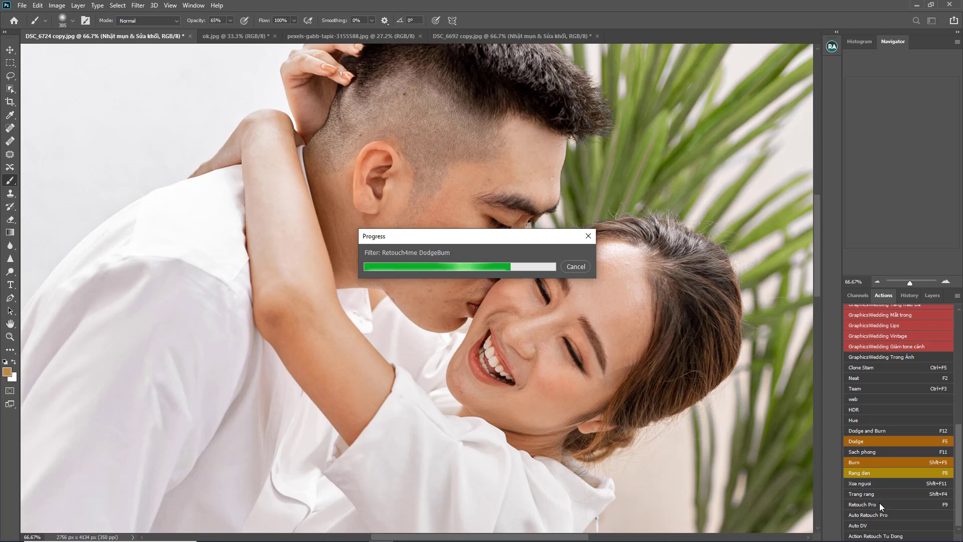
click(930, 296)
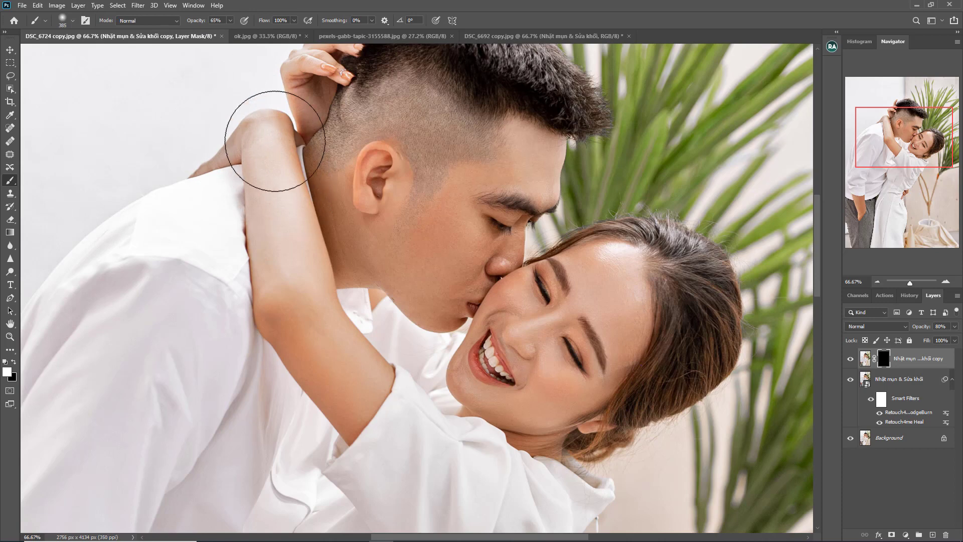
Step: Reveal smoothing on the arm and cheek, hide the Background layer, and fit the image on screen
drag(268, 151, 302, 344)
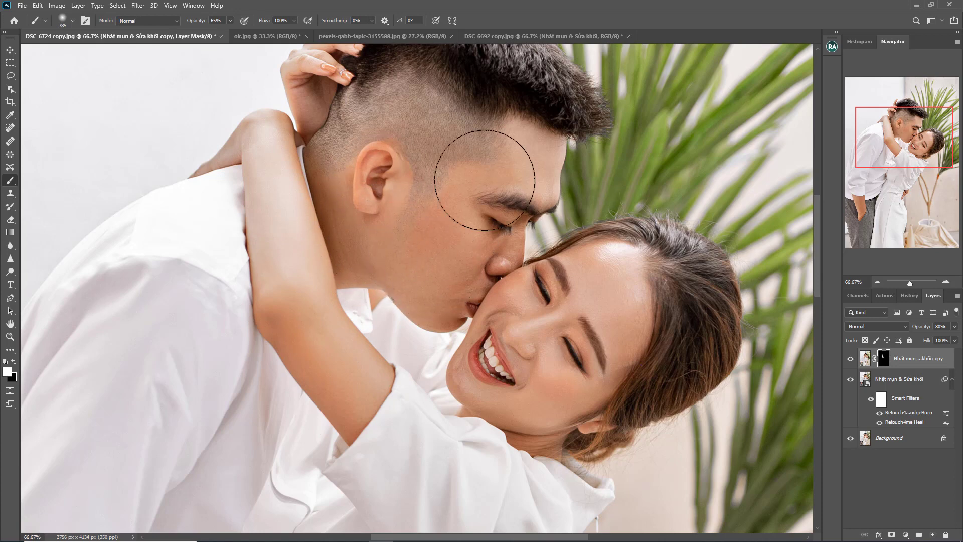
mouse_move(450, 307)
mouse_down()
mouse_move(548, 301)
mouse_move(602, 311)
mouse_move(486, 392)
mouse_move(548, 365)
mouse_move(585, 307)
mouse_move(555, 366)
mouse_up()
scroll(522, 247, up, 2)
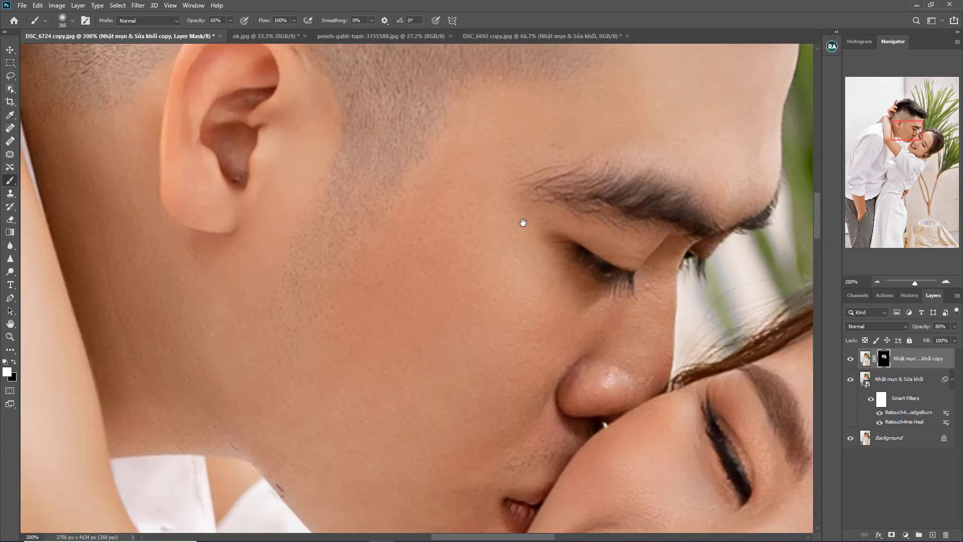
scroll(522, 221, down, 3)
scroll(580, 265, down, 2)
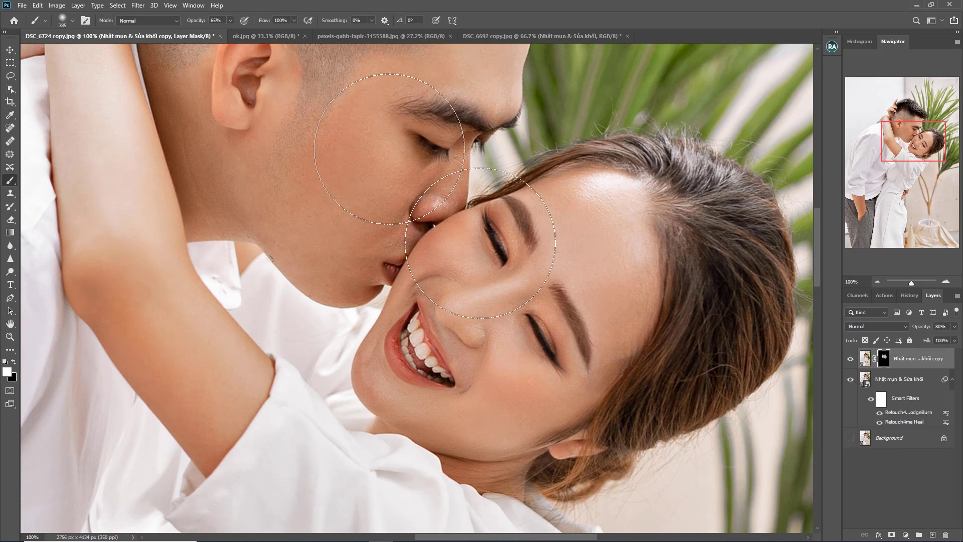
click(850, 439)
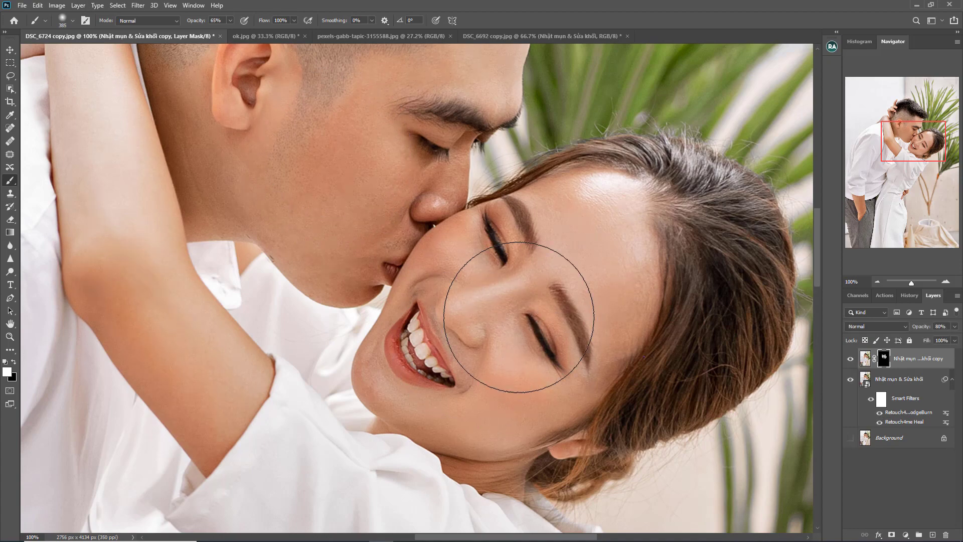
key(ctrl+0)
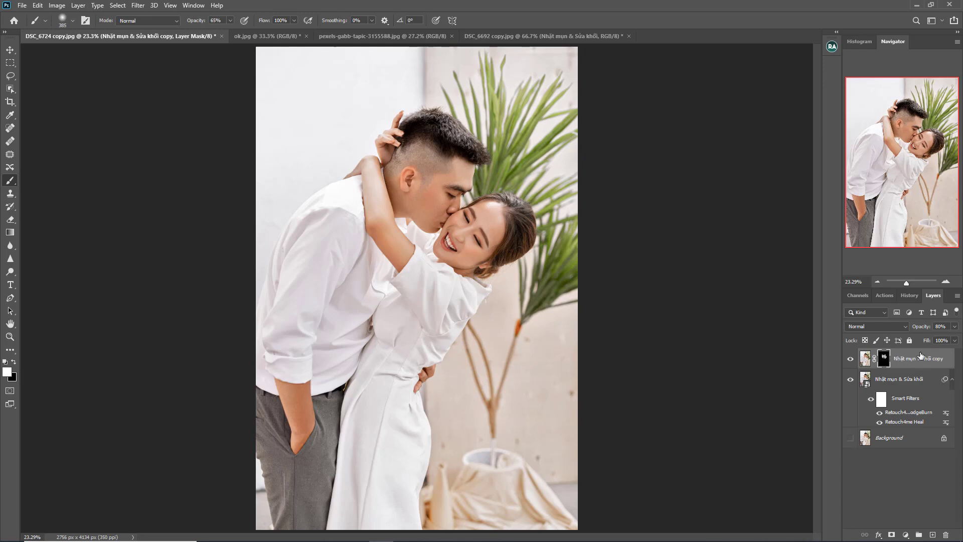
Step: Make ok.jpg active and turn off Button Mode so actions show as a step list
click(380, 35)
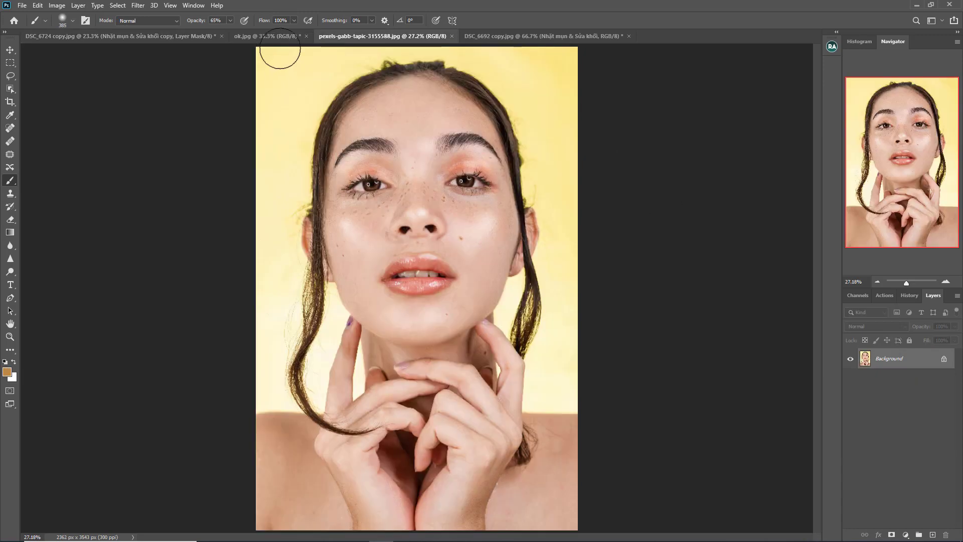
click(269, 36)
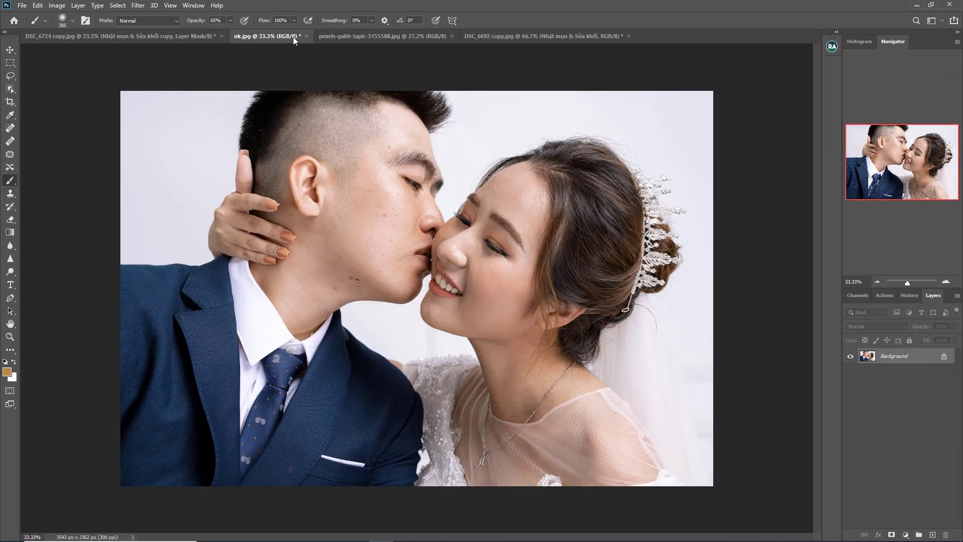
key(ctrl+plus)
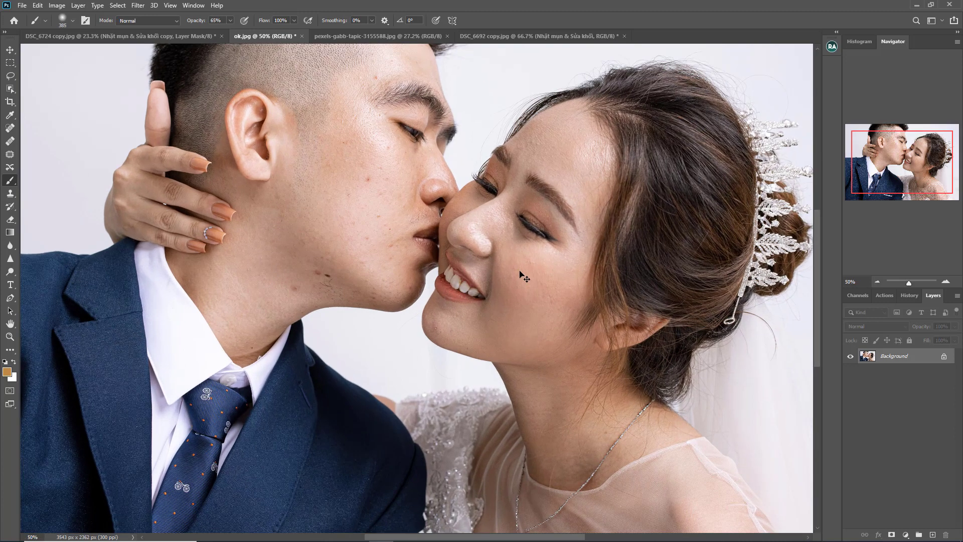
key(ctrl+minus)
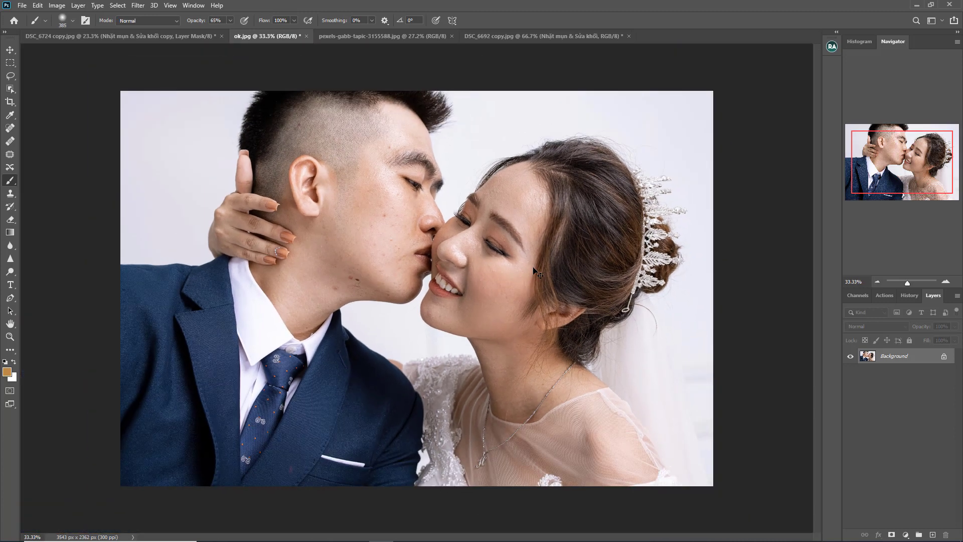
click(885, 296)
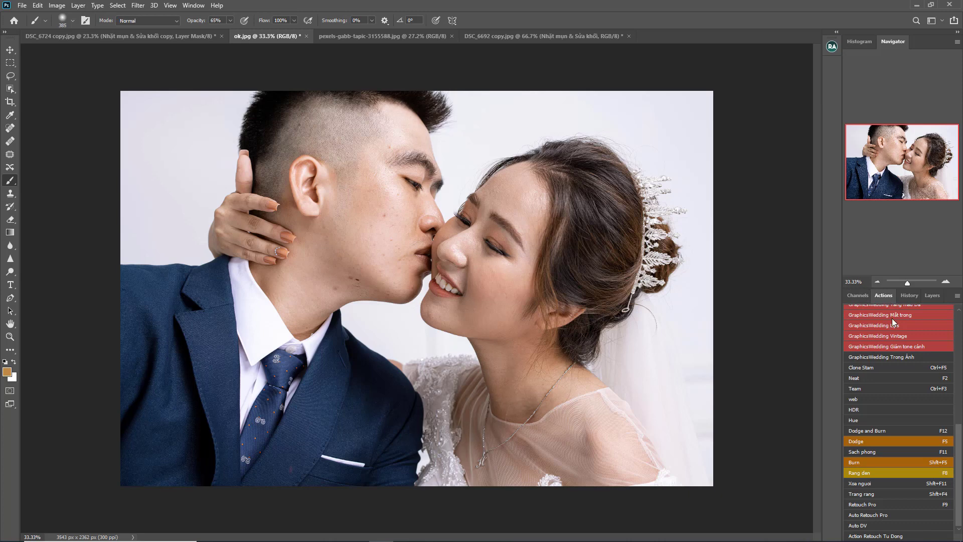
click(956, 297)
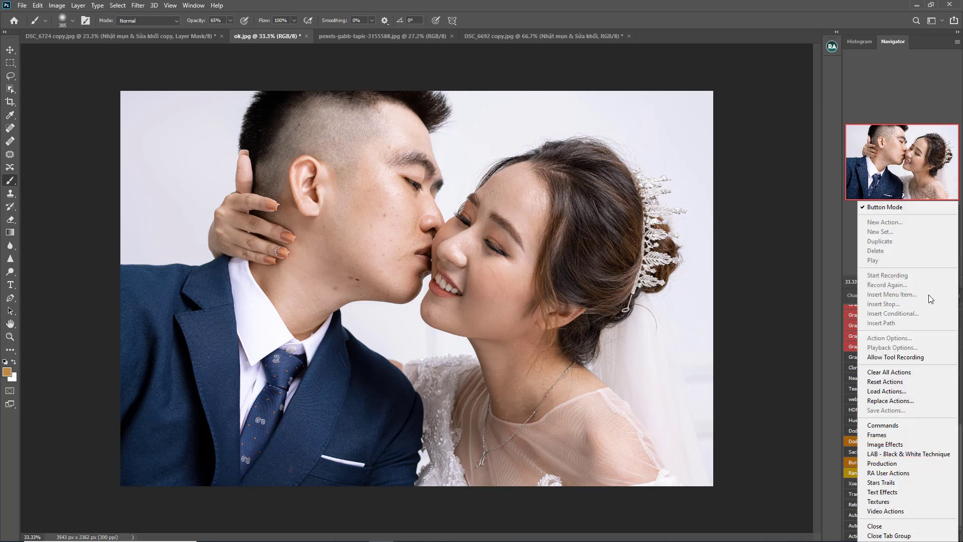
click(887, 207)
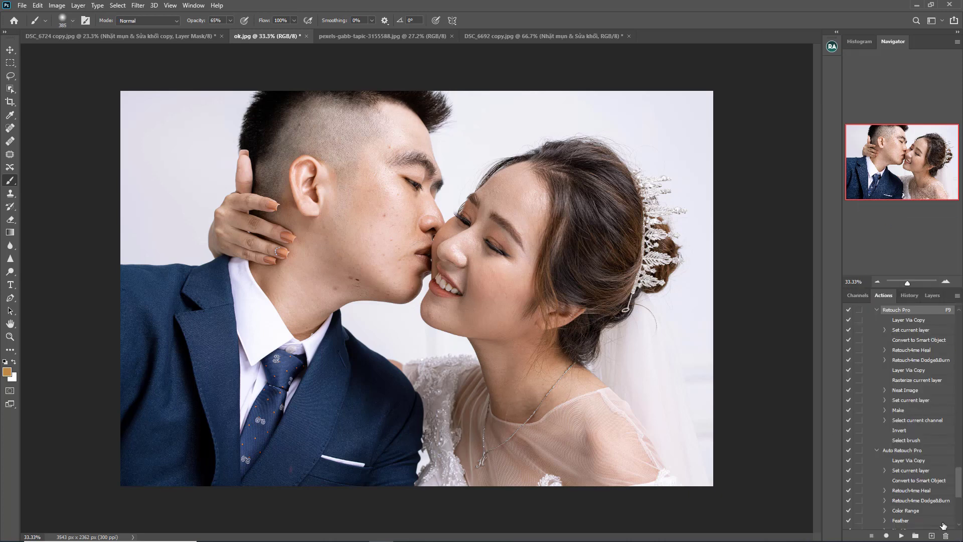
Step: Create a new action named 'Retouch Brush' with Function Key left at None
click(931, 536)
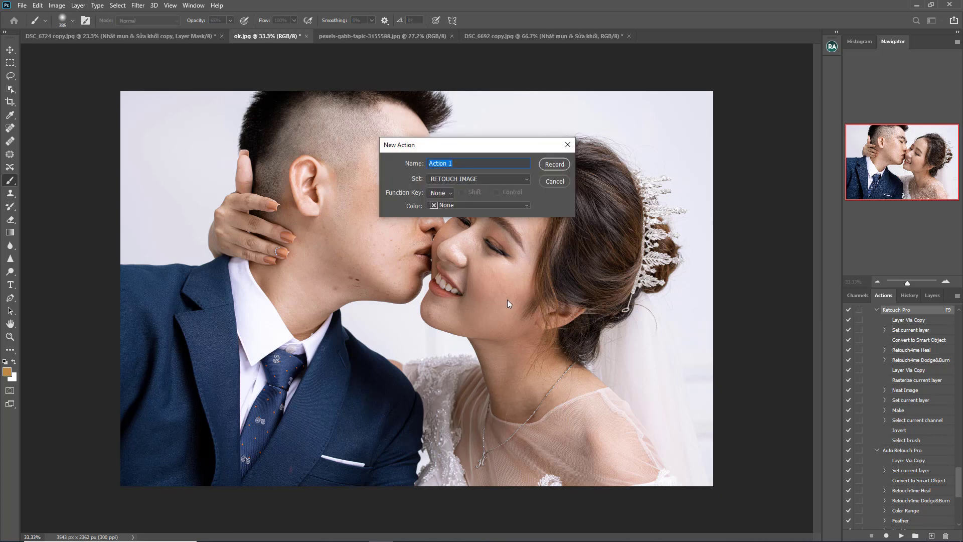
text(R)
text(etouch )
text(Bru)
text(sh)
click(438, 194)
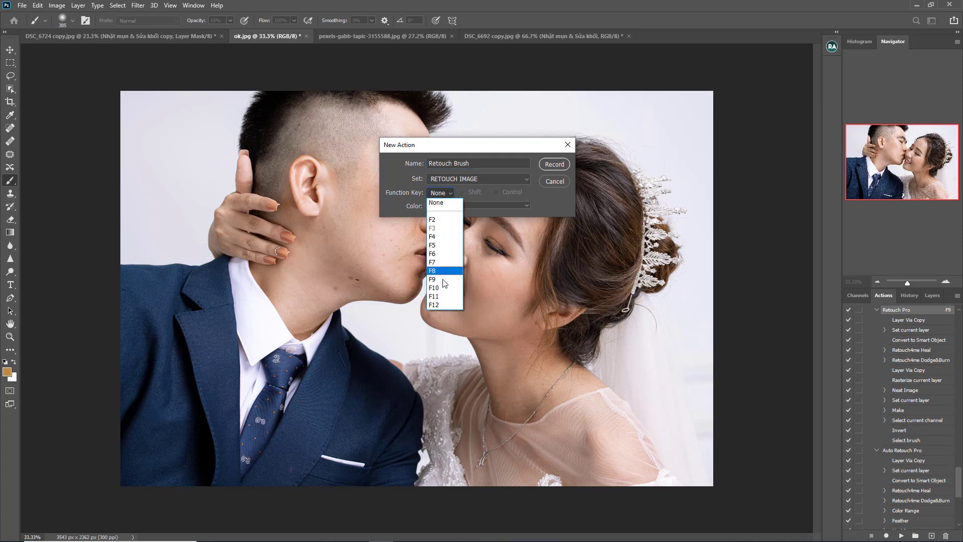
click(392, 161)
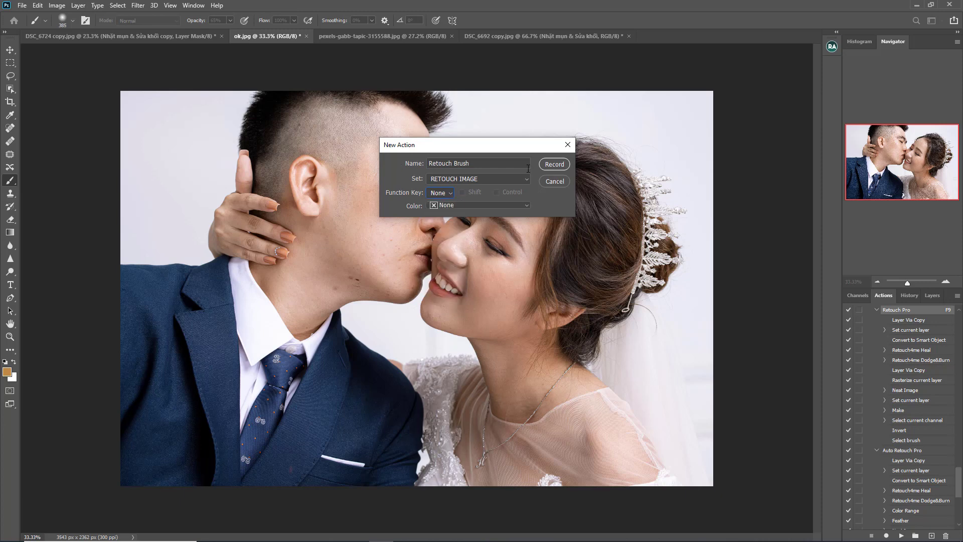
Step: Start recording the action, zoom ok.jpg to 50%, and show the Layers panel
click(555, 164)
key(ctrl+plus)
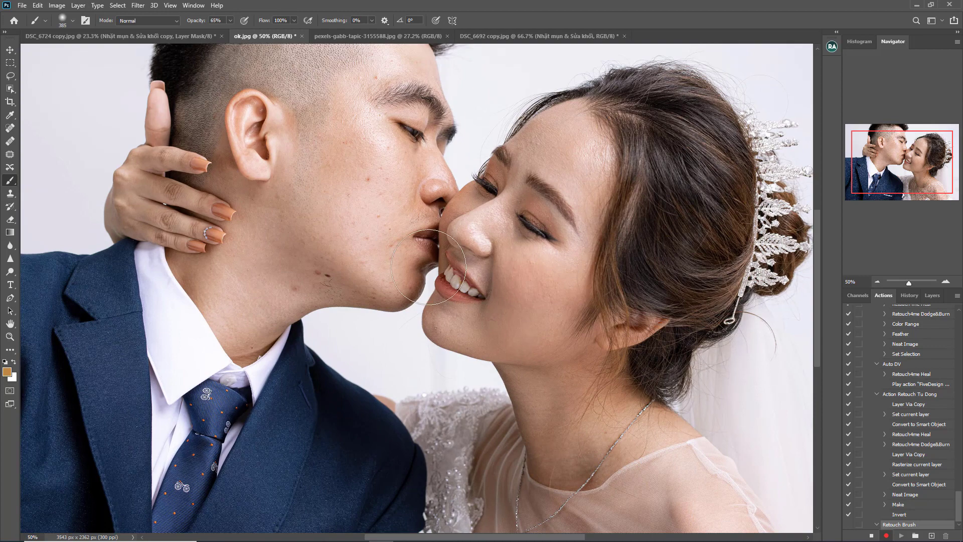
drag(452, 298, 462, 341)
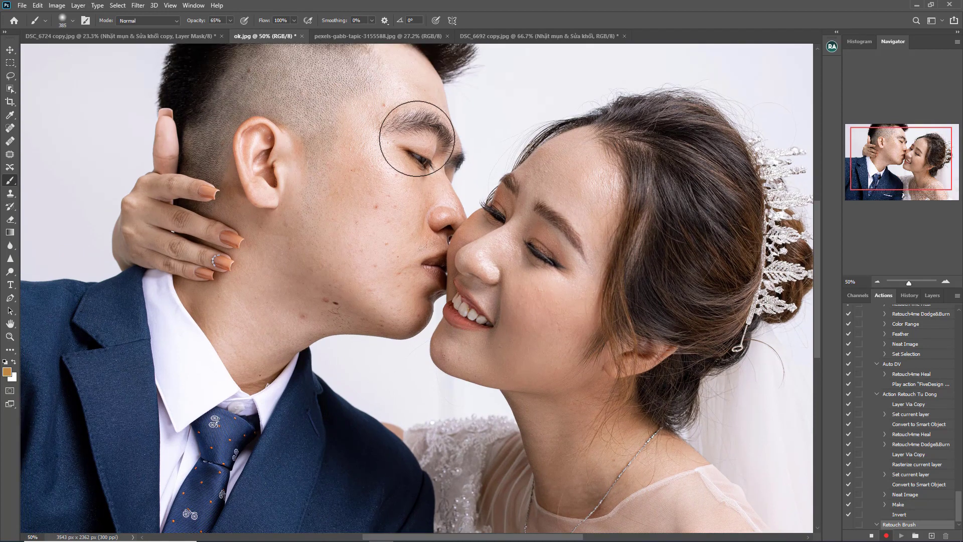
click(934, 297)
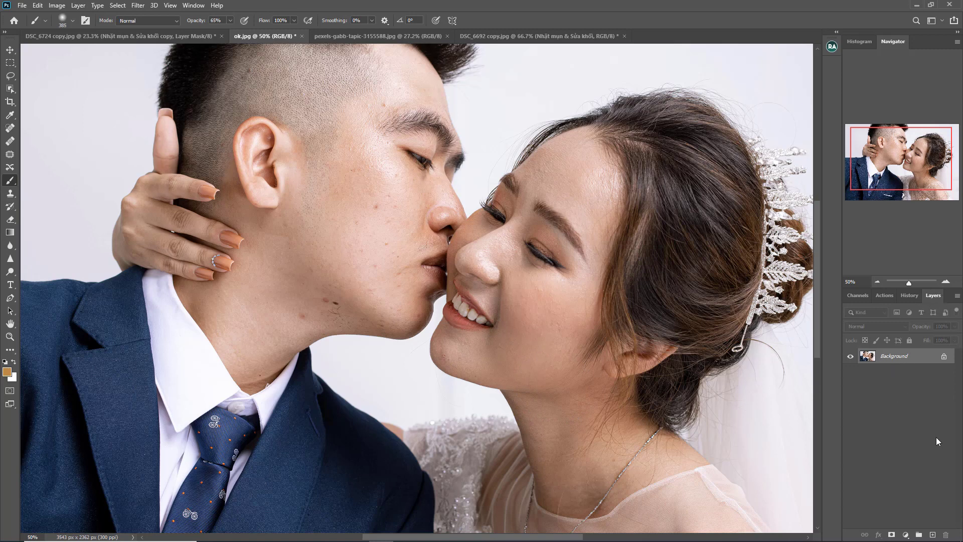
Step: Duplicate the Background layer and rename the copy 'Heal, Dodge&Burn'
key(ctrl+j)
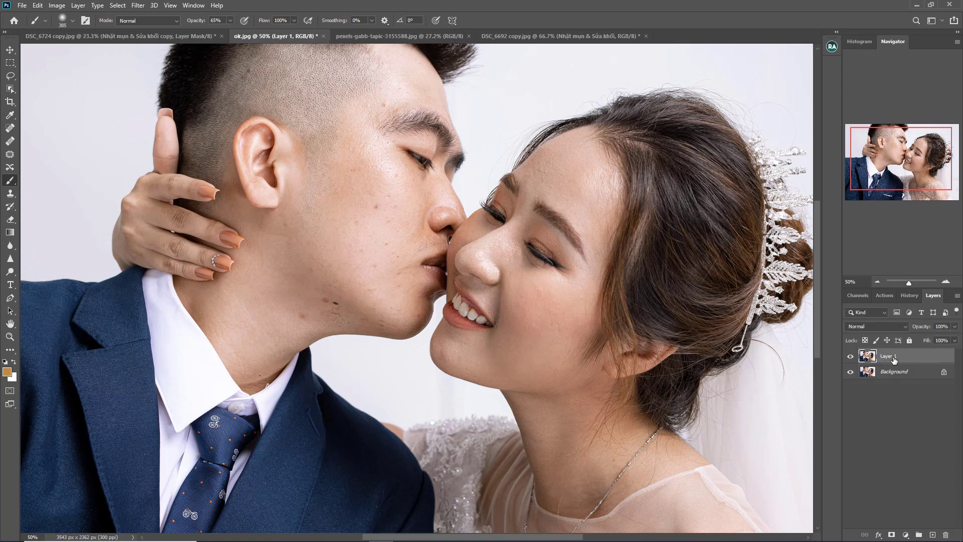
double_click(887, 356)
text(Heal, )
text(Dodge)
text(&Burn)
key(Return)
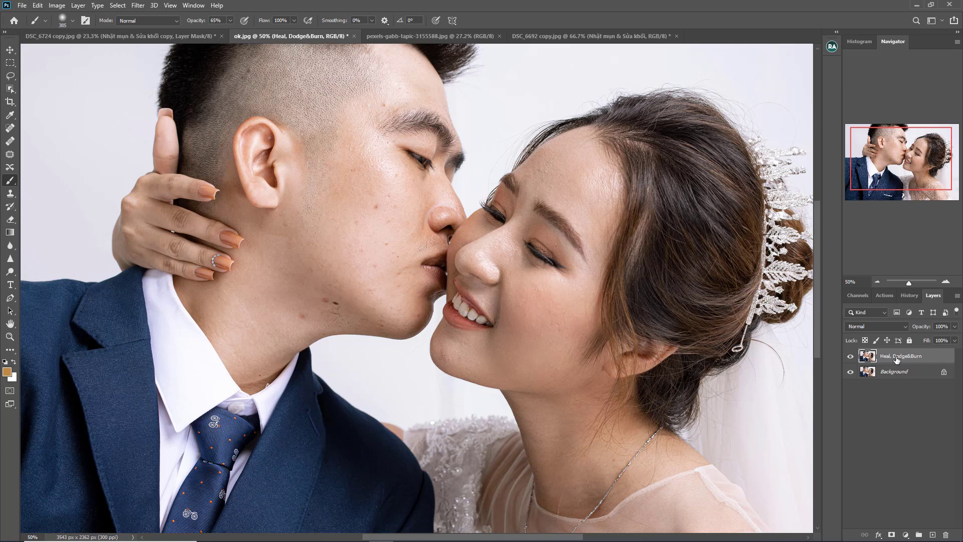
Step: Convert the layer to a smart object and apply the Retouch4me Heal filter
right_click(935, 360)
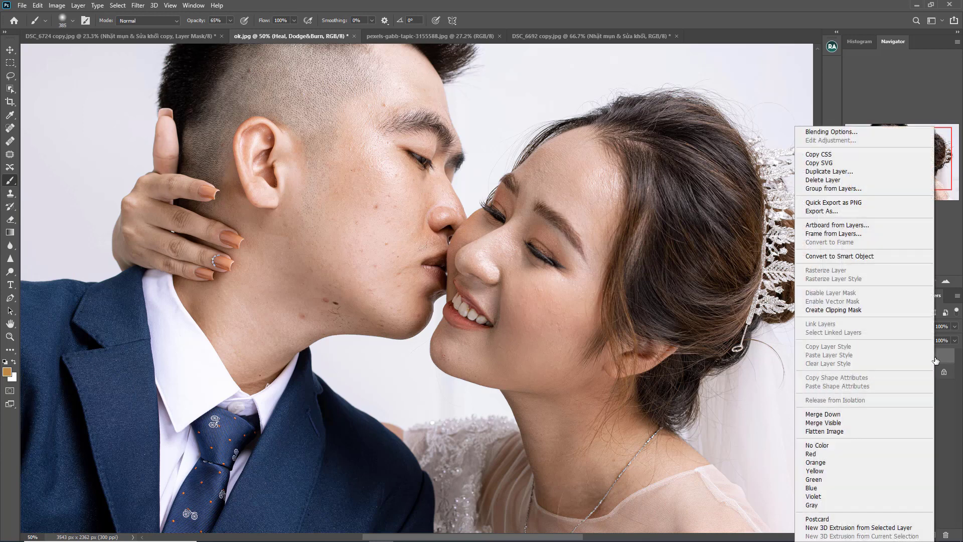
click(851, 256)
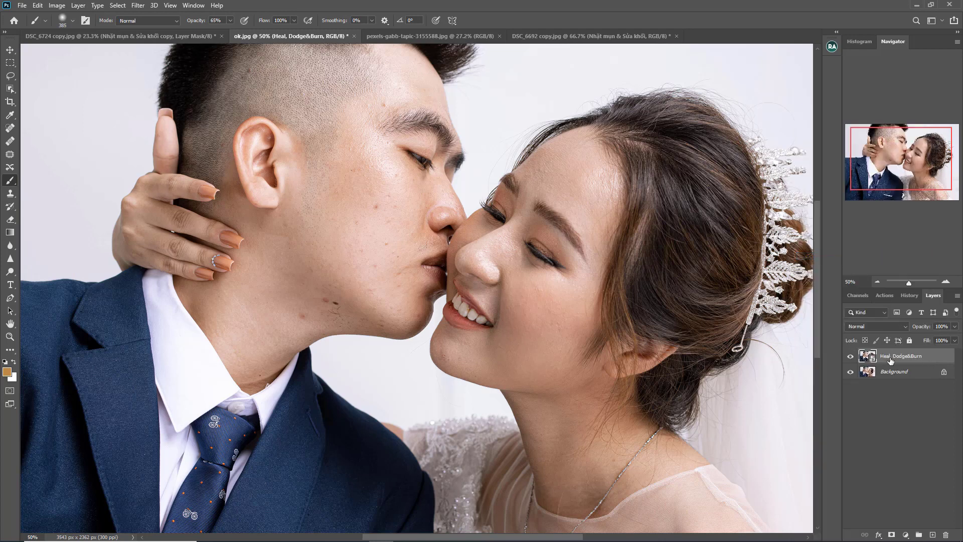
click(137, 6)
mouse_move(155, 229)
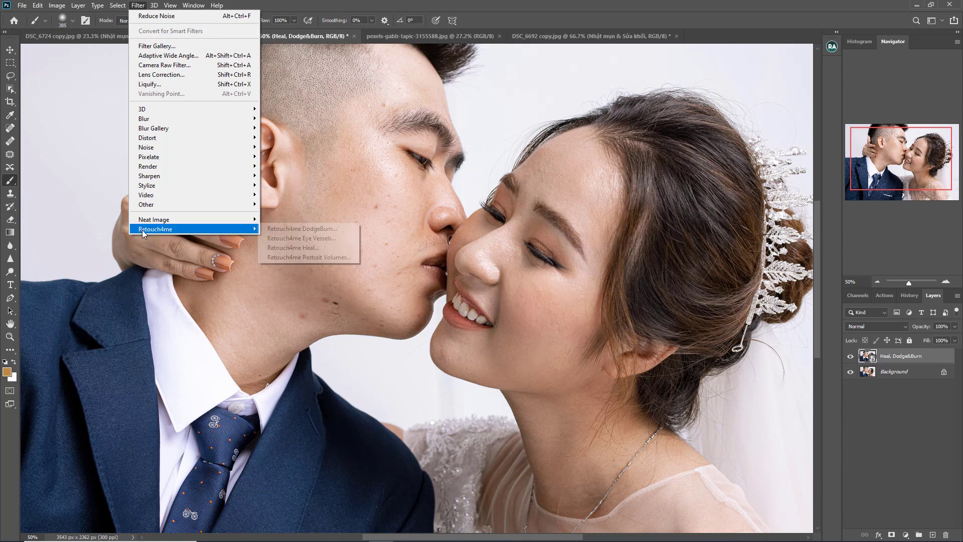
click(305, 248)
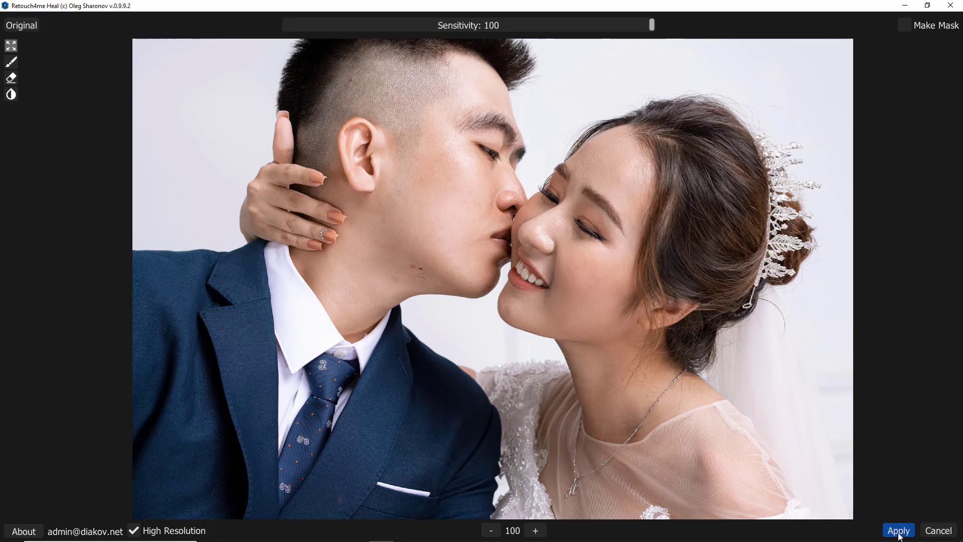
click(899, 530)
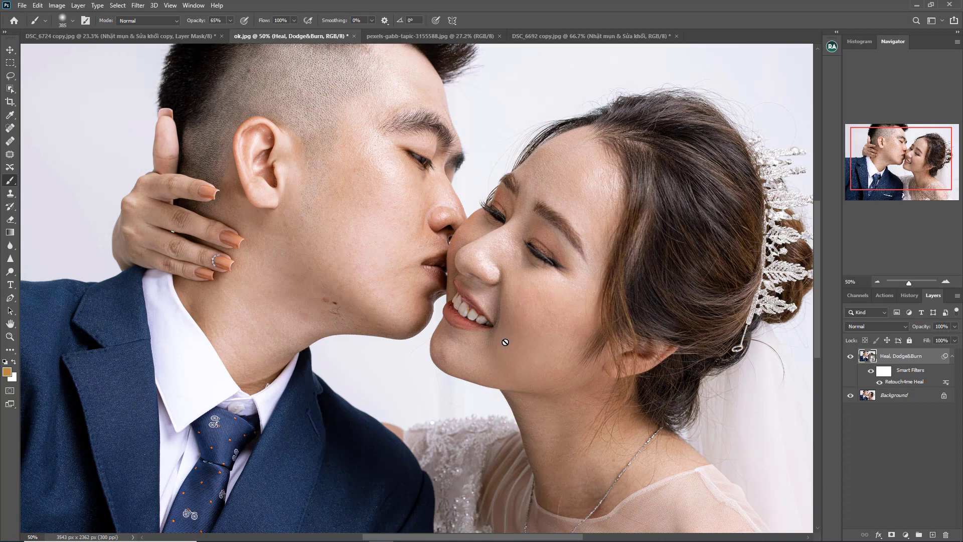
Step: Apply the Retouch4me DodgeBurn filter to the smart object
click(137, 6)
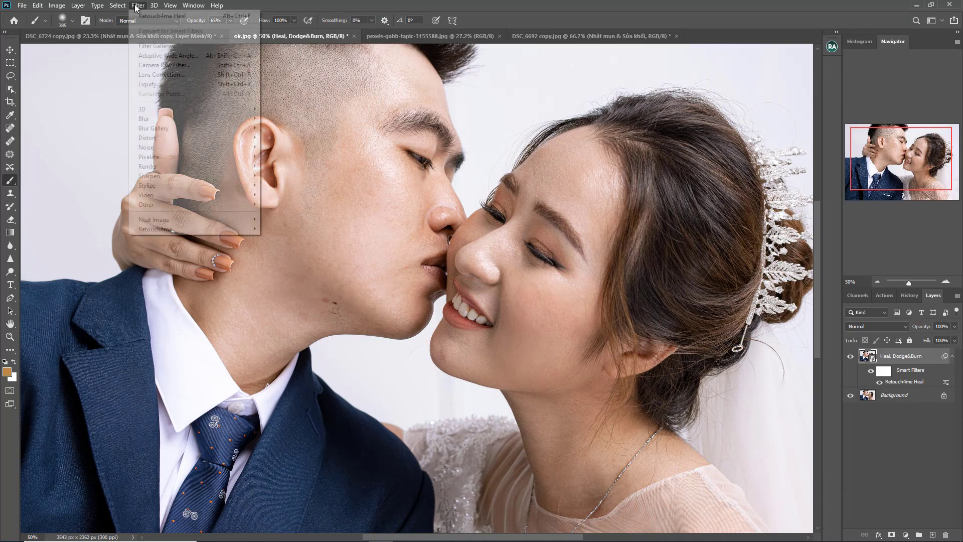
mouse_move(194, 229)
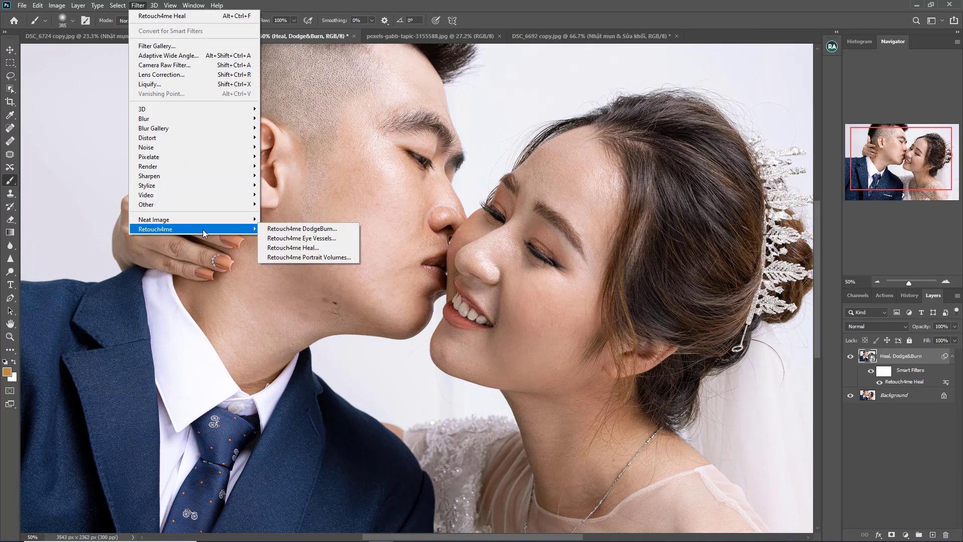
click(314, 232)
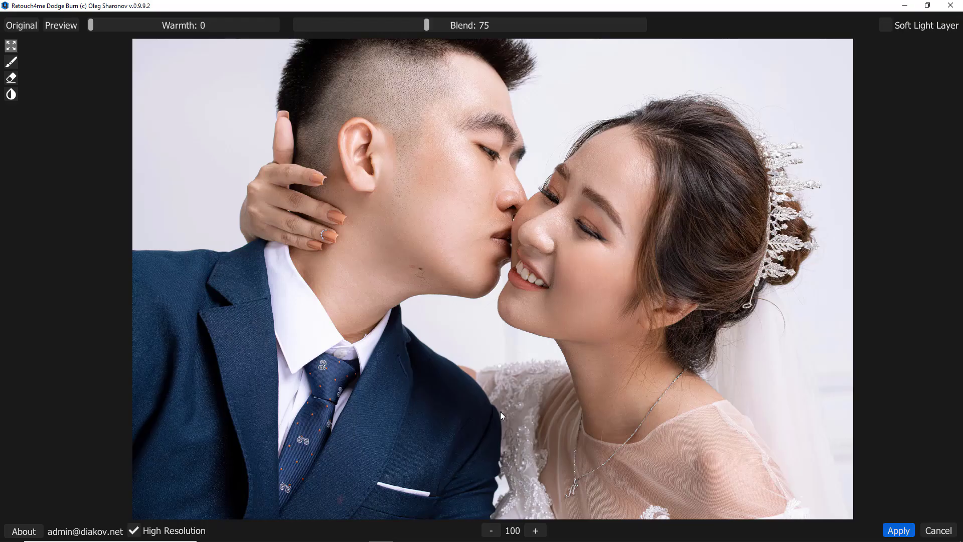
click(897, 531)
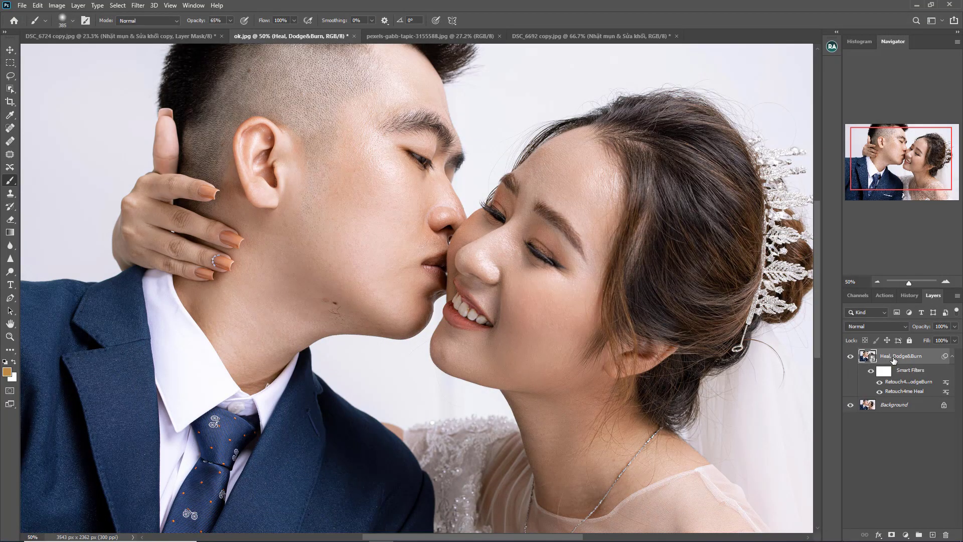
Step: Duplicate the Heal, Dodge&Burn smart-object layer and rasterize the copy
right_click(893, 359)
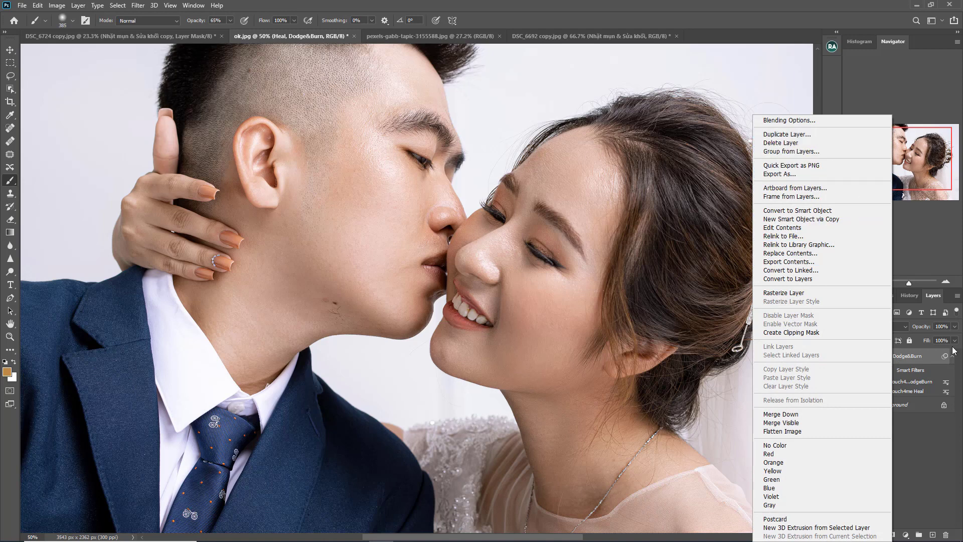
click(933, 485)
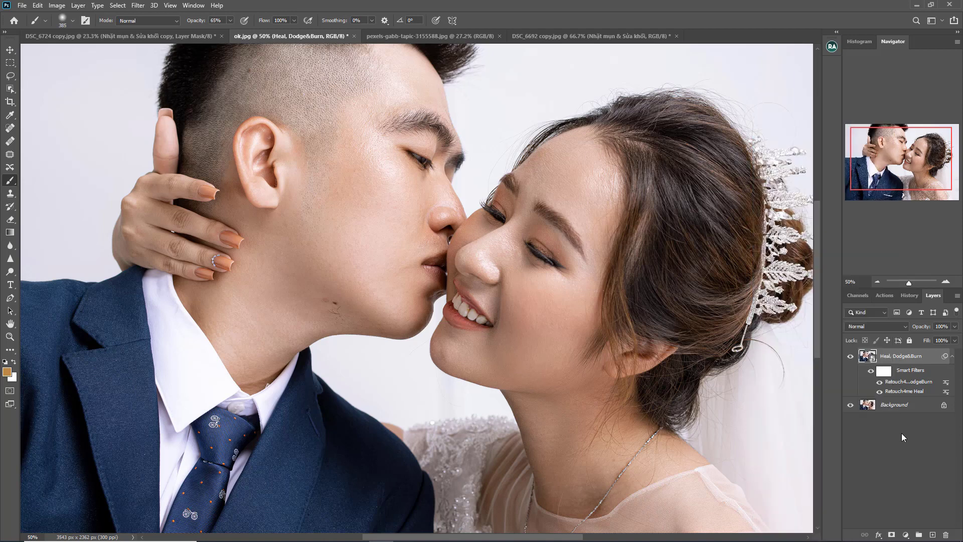
key(ctrl+j)
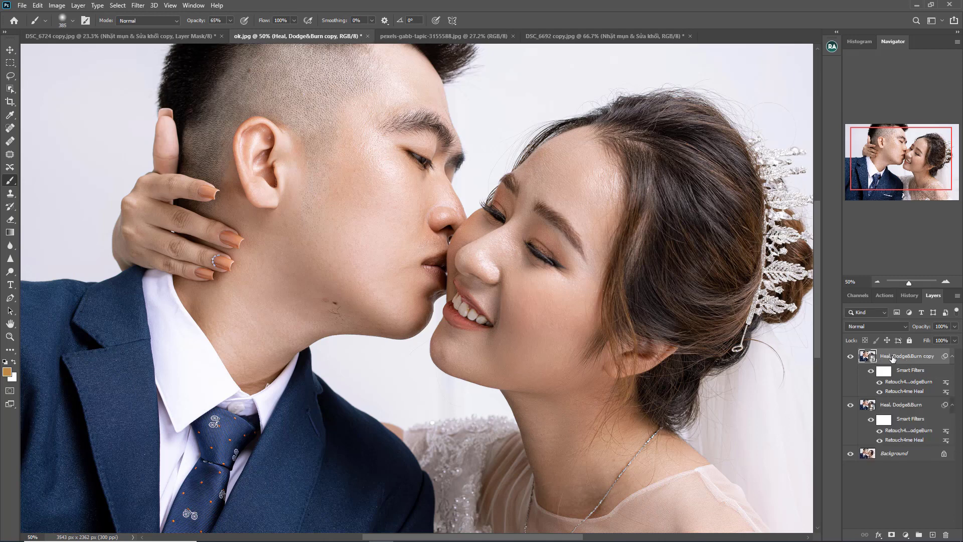
right_click(893, 357)
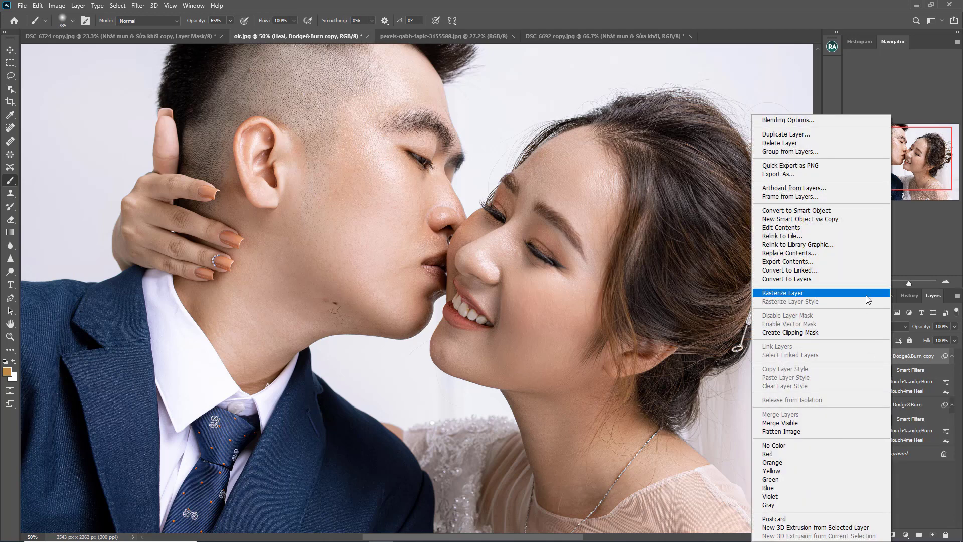
click(790, 293)
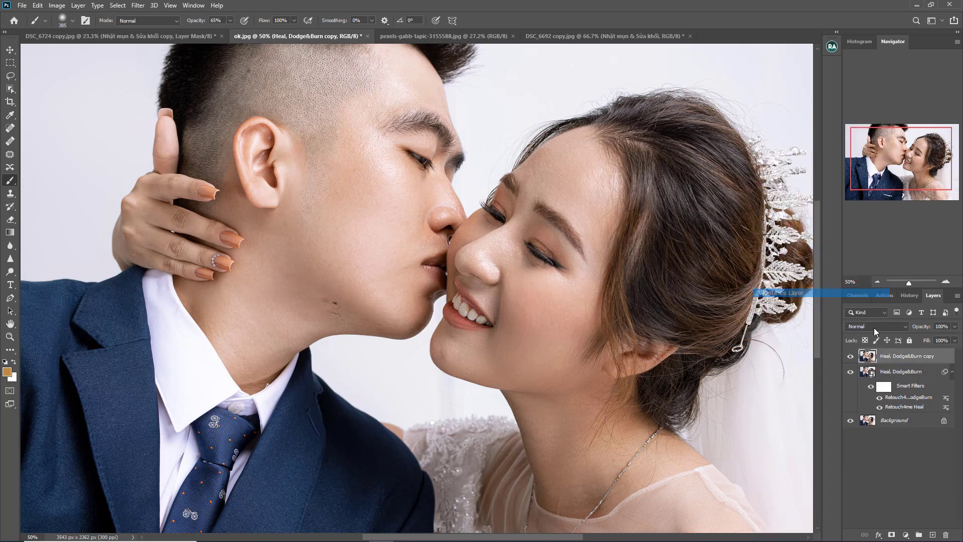
Step: Rename the rasterized copy layer to 'Neat Image'
double_click(917, 357)
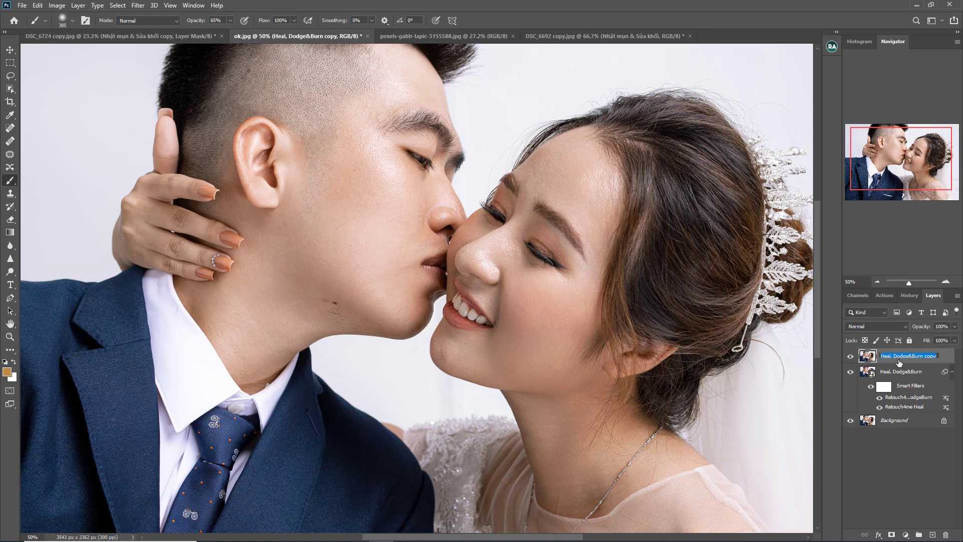
text(Neat Image)
key(Return)
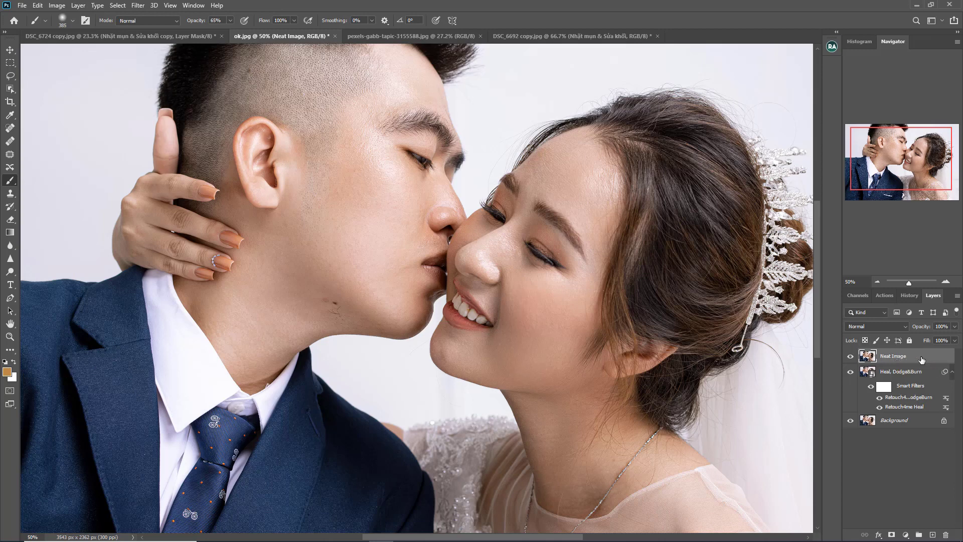
Step: Convert Neat Image to a smart object and apply Neat Image Reduce Noise with Noise Filter Settings checked
right_click(921, 359)
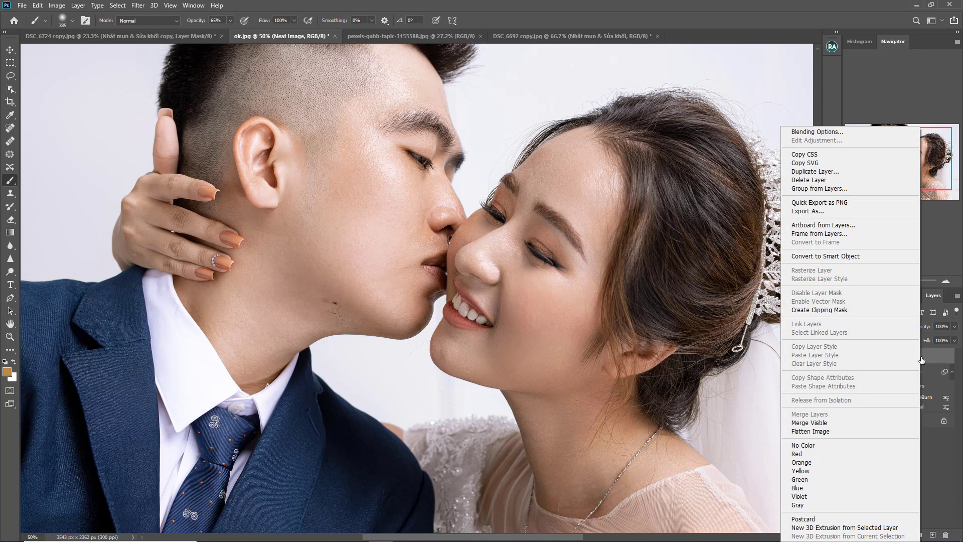
click(837, 257)
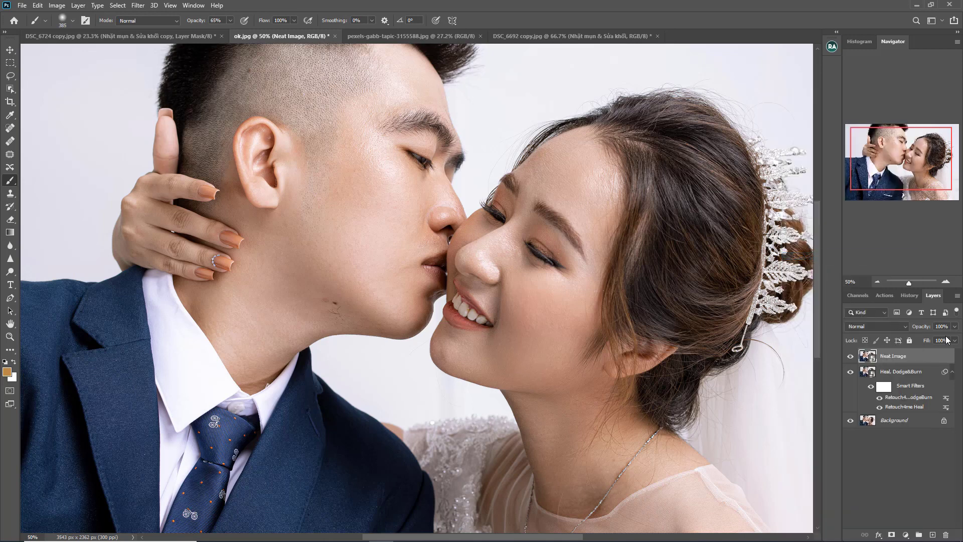
click(138, 6)
mouse_move(154, 219)
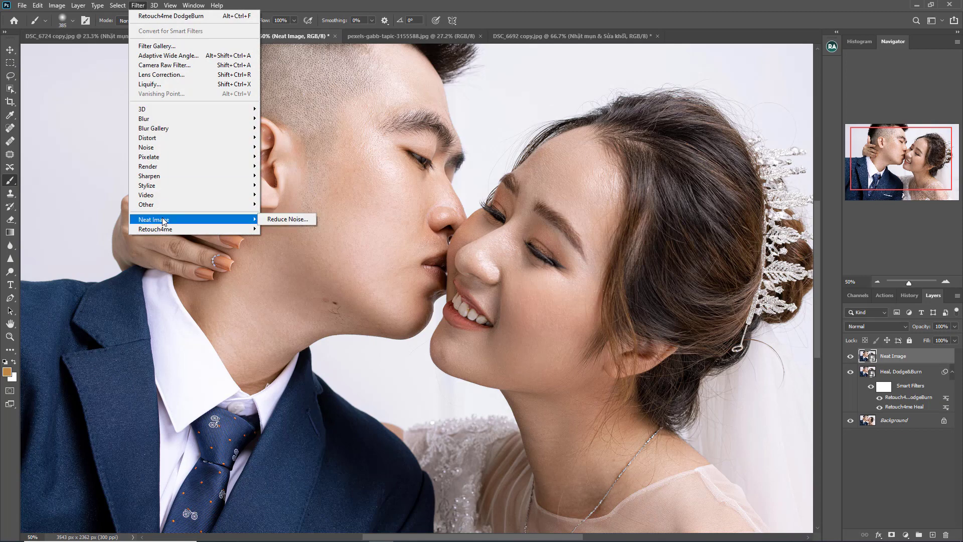
click(287, 219)
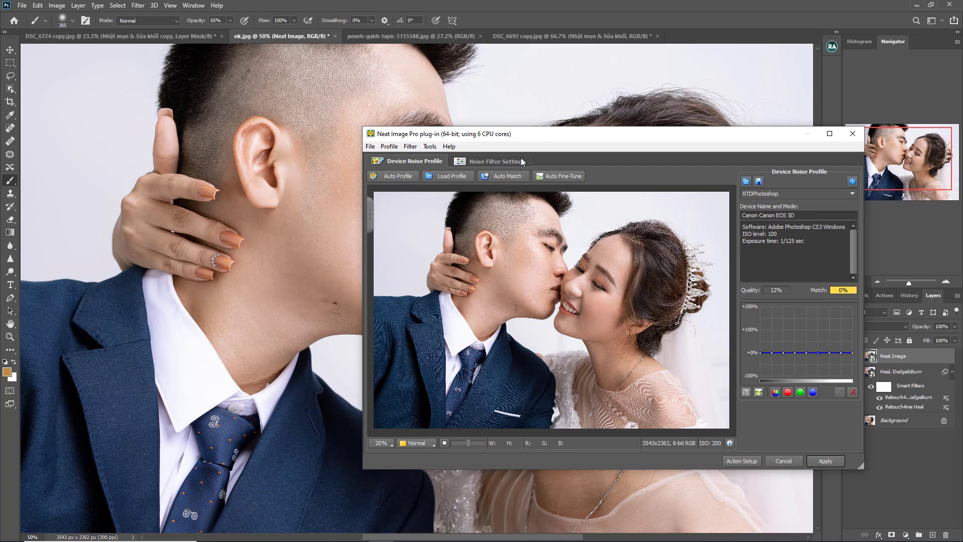
click(495, 161)
click(421, 161)
click(491, 161)
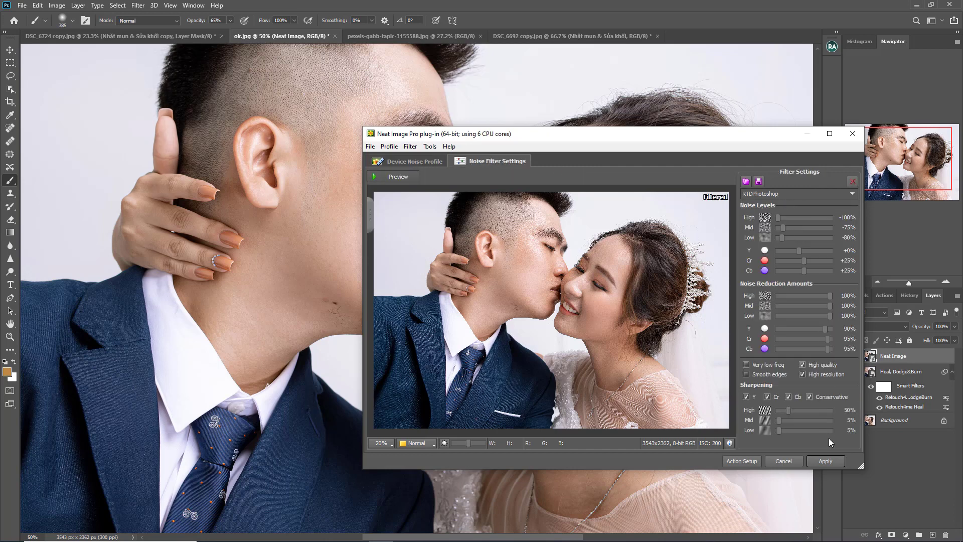
click(832, 463)
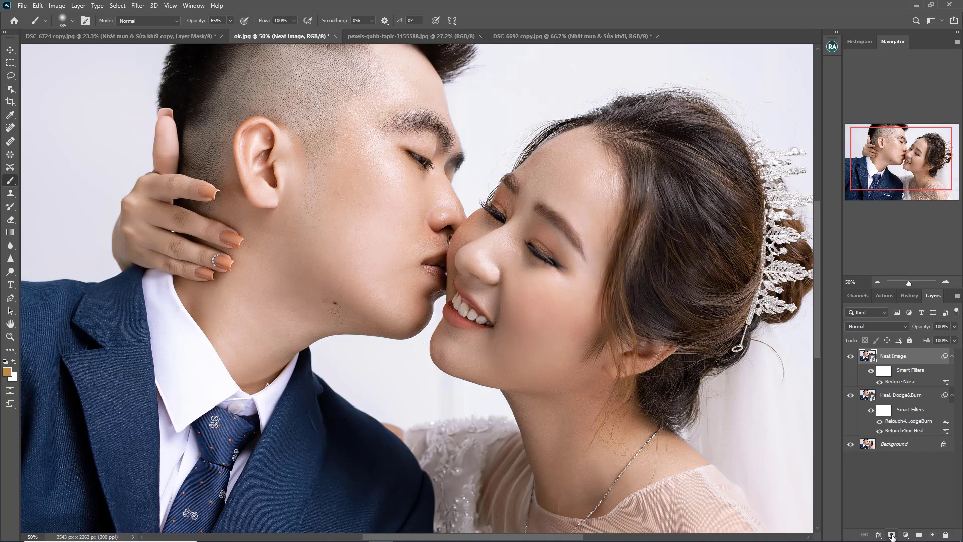
Step: Add an inverted black mask to the Neat Image layer and stop the action recording
click(892, 535)
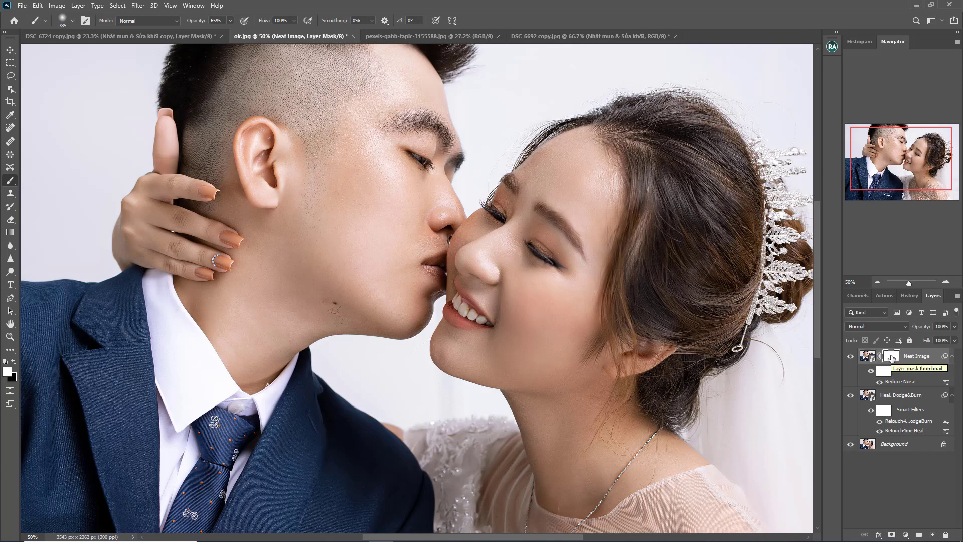
key(ctrl+i)
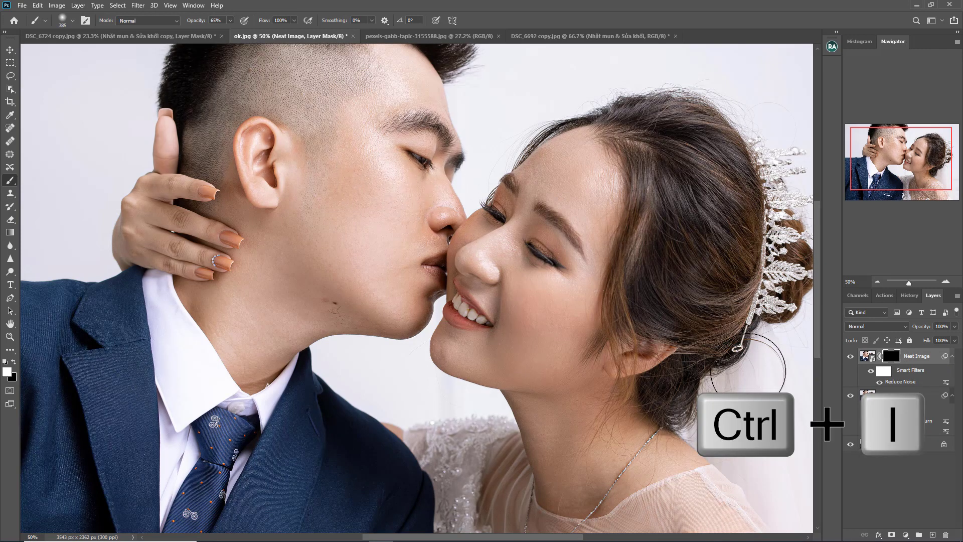
click(884, 295)
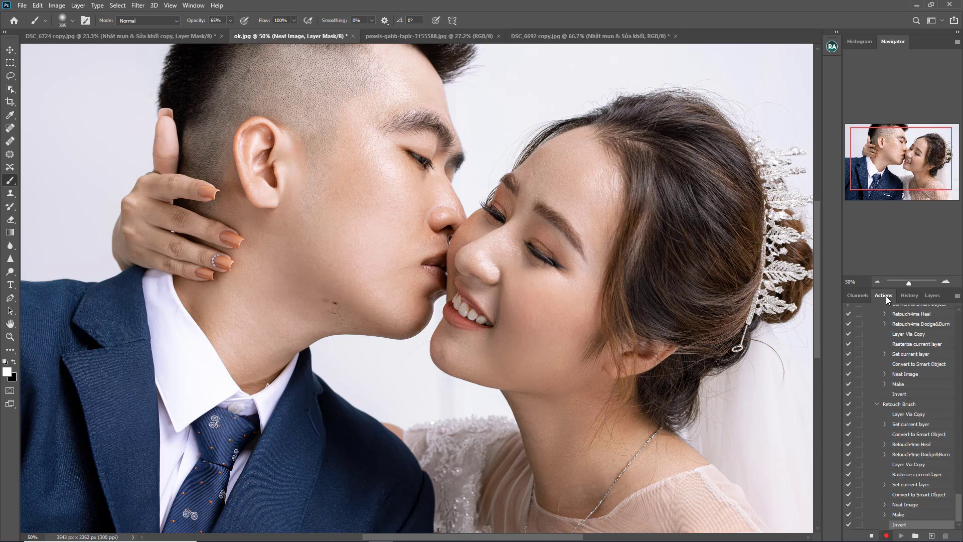
click(872, 536)
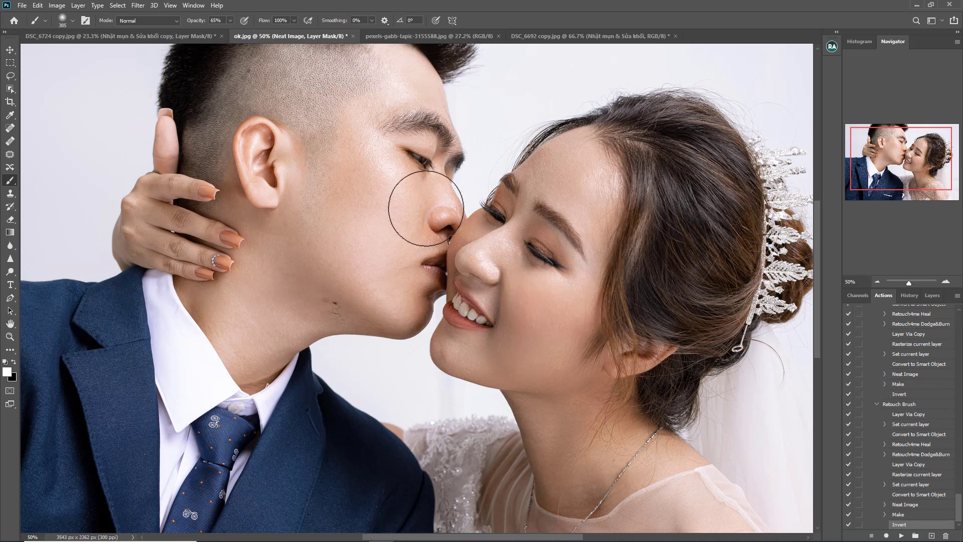
Step: Return to the Layers panel and switch to the yellow-background portrait document
click(933, 295)
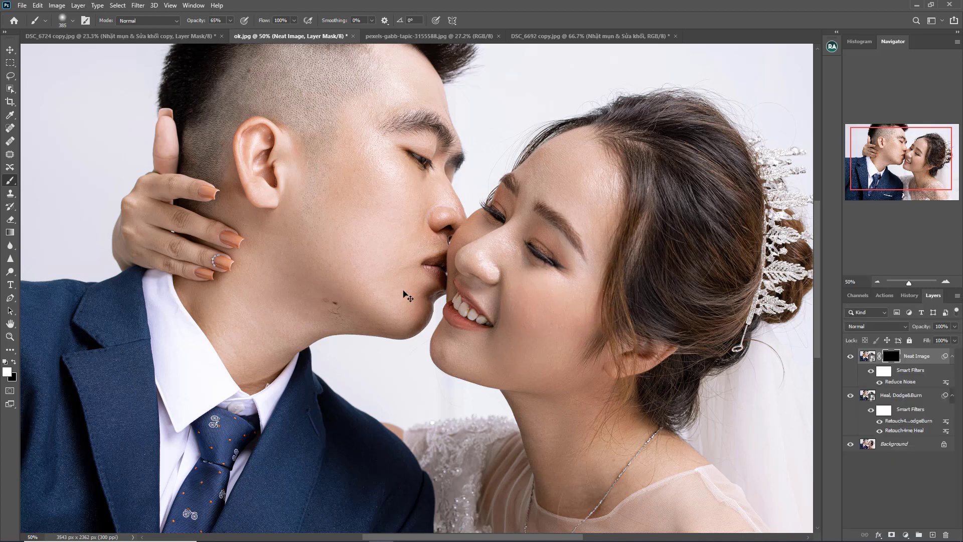
key(ctrl+minus)
key(ctrl+minus)
key(ctrl+plus)
key(ctrl+plus)
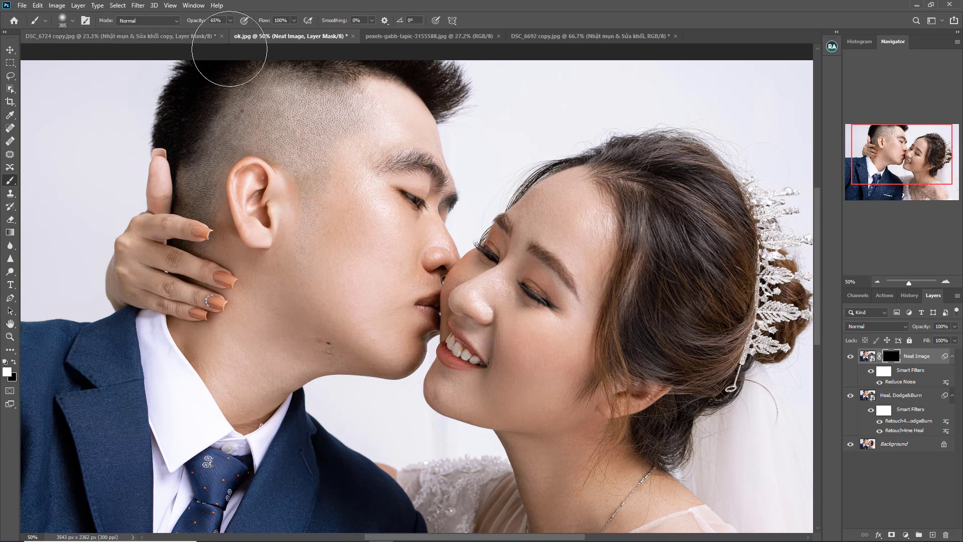
click(434, 36)
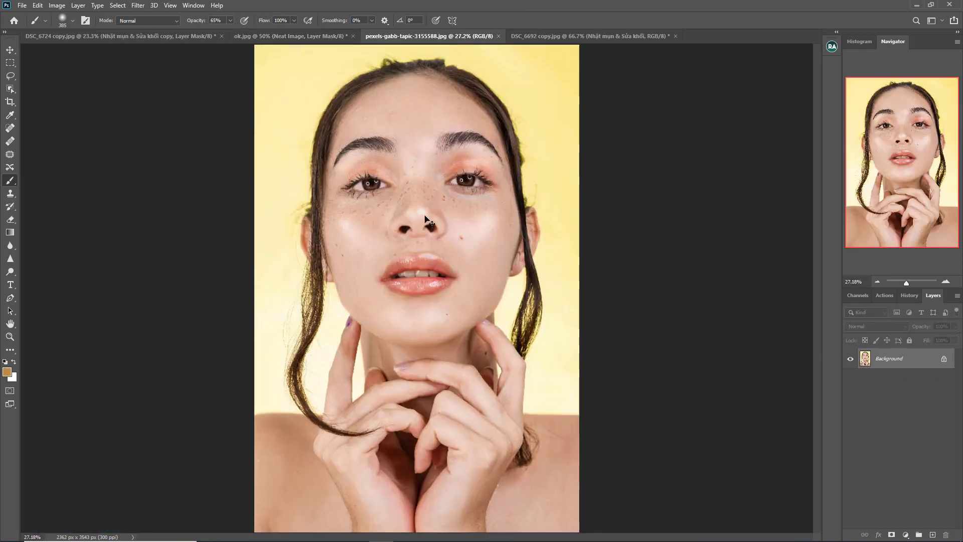
Step: Create a new action named 'Action Auto Retoucha' and start recording it
key(ctrl+plus)
key(ctrl+minus)
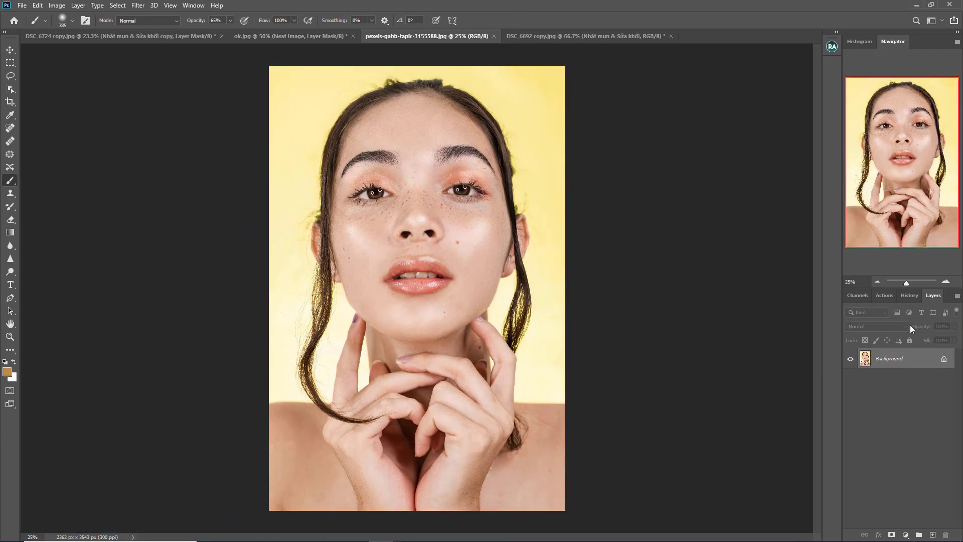
click(884, 295)
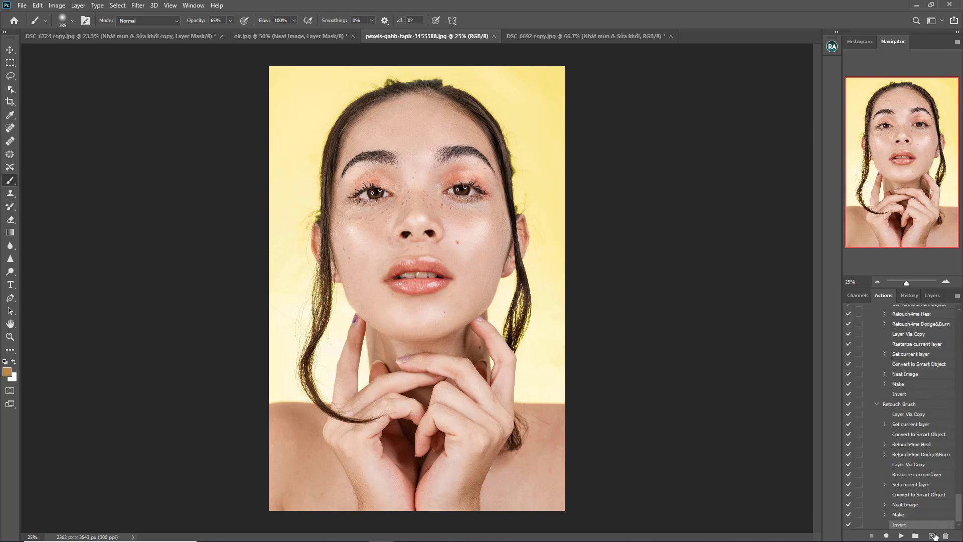
click(932, 535)
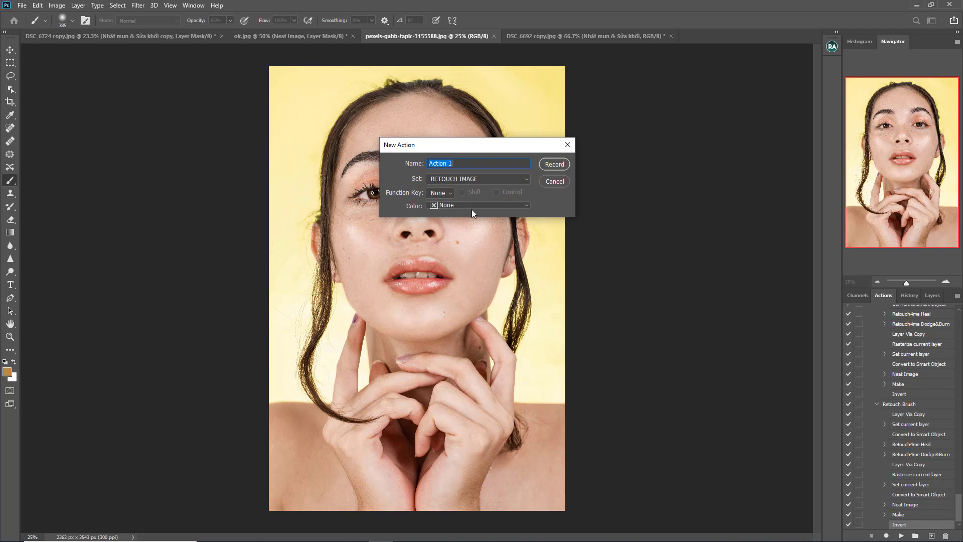
text(A)
text(ctio)
text(n Auto  )
text(Reto)
text(ucha)
click(560, 166)
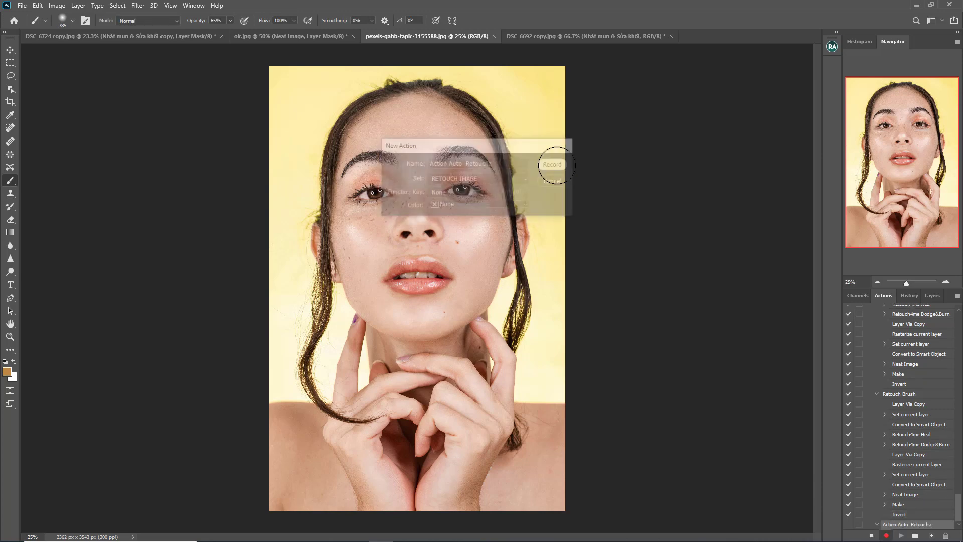
Step: Duplicate the Background layer and rename the copy 'Heal, Dodge&burn'
click(934, 296)
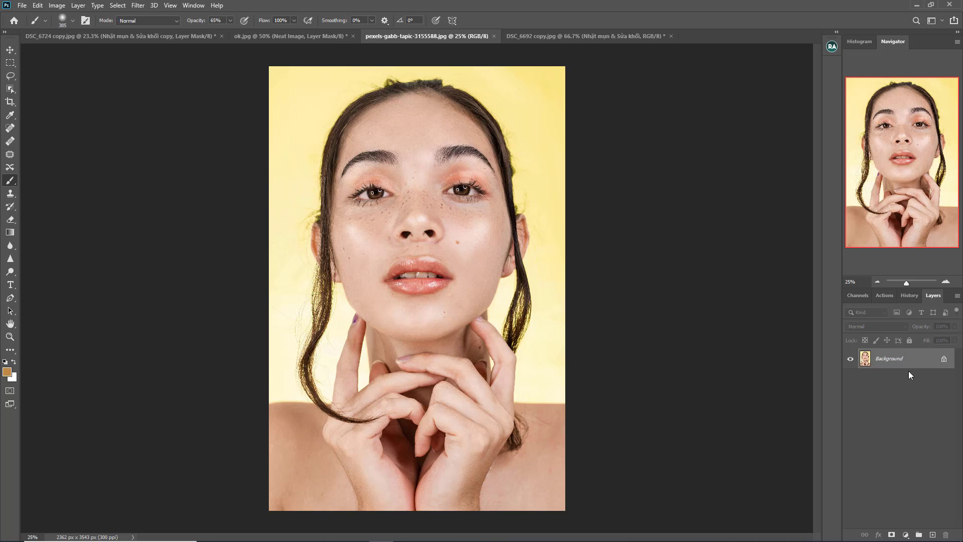
key(ctrl+j)
double_click(891, 358)
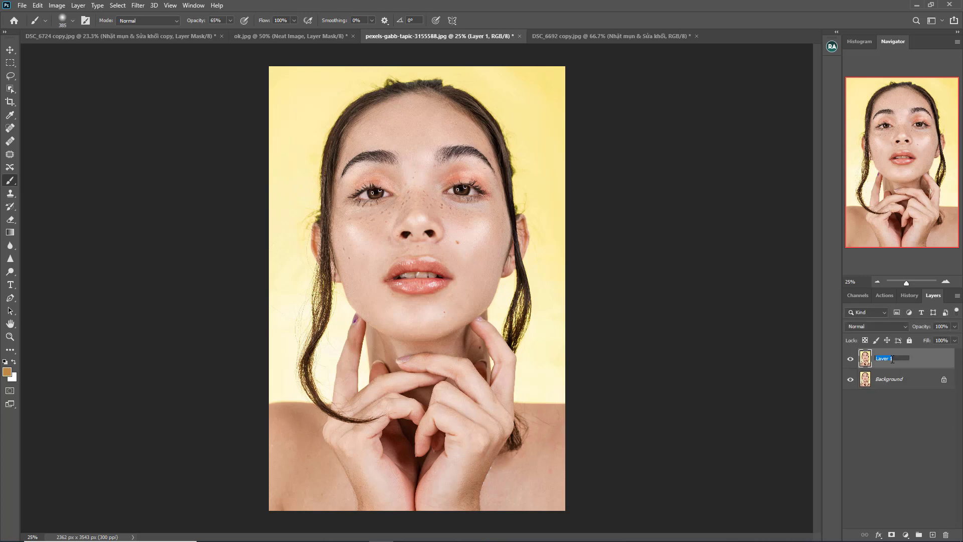
text(Heal, Dodge&)
text(bu)
text(rn)
key(Return)
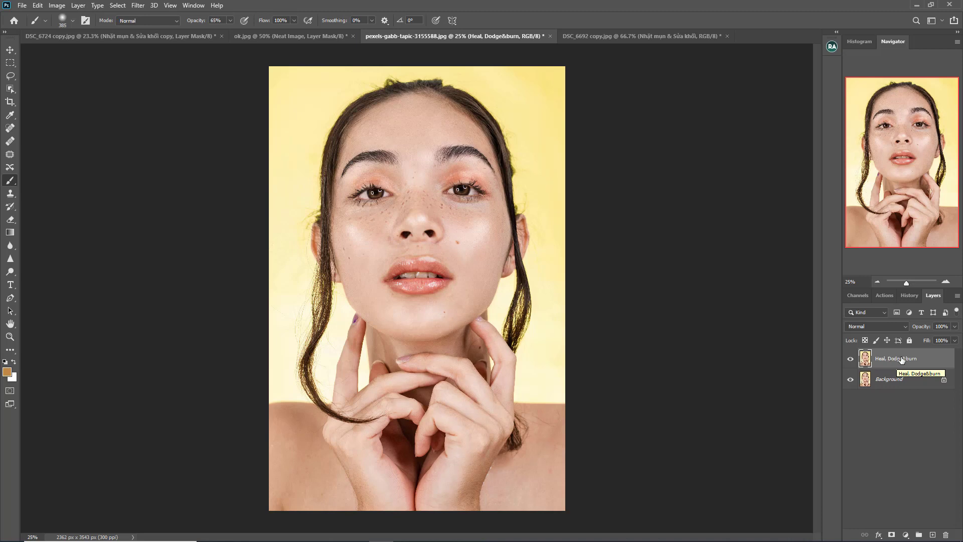
Step: Convert the Heal, Dodge&burn layer to a smart object
right_click(922, 360)
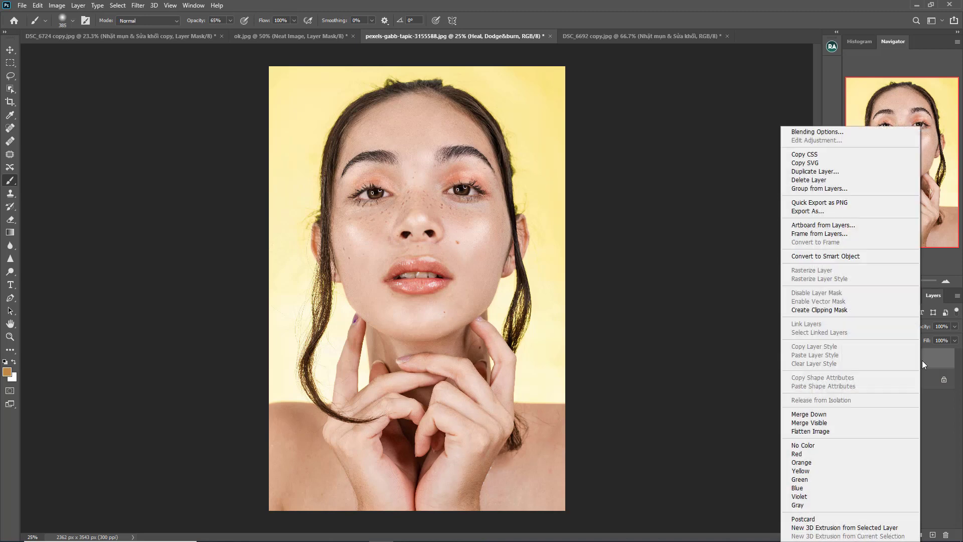
click(816, 256)
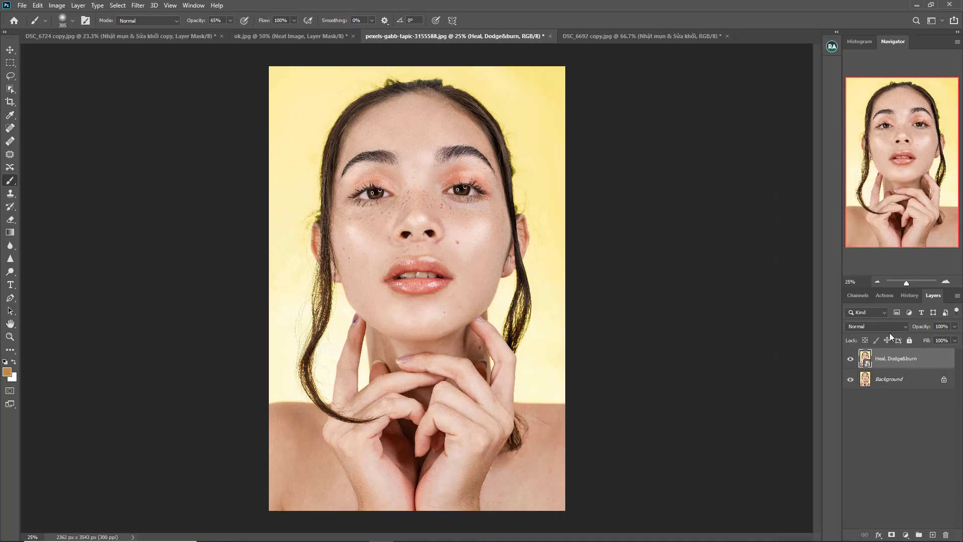
click(138, 6)
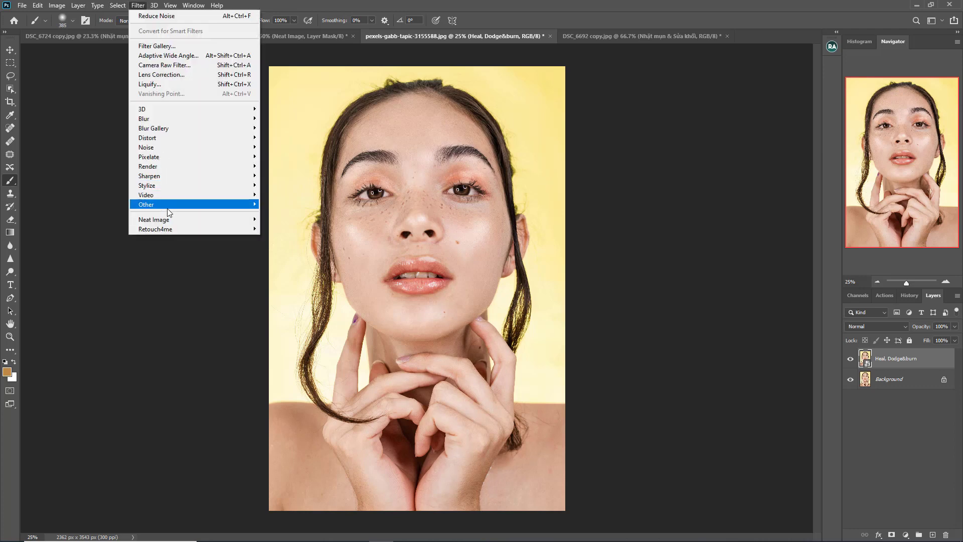
Step: Apply Retouch4me Heal and Retouch4me DodgeBurn to the layer, then duplicate it
mouse_move(155, 229)
click(300, 247)
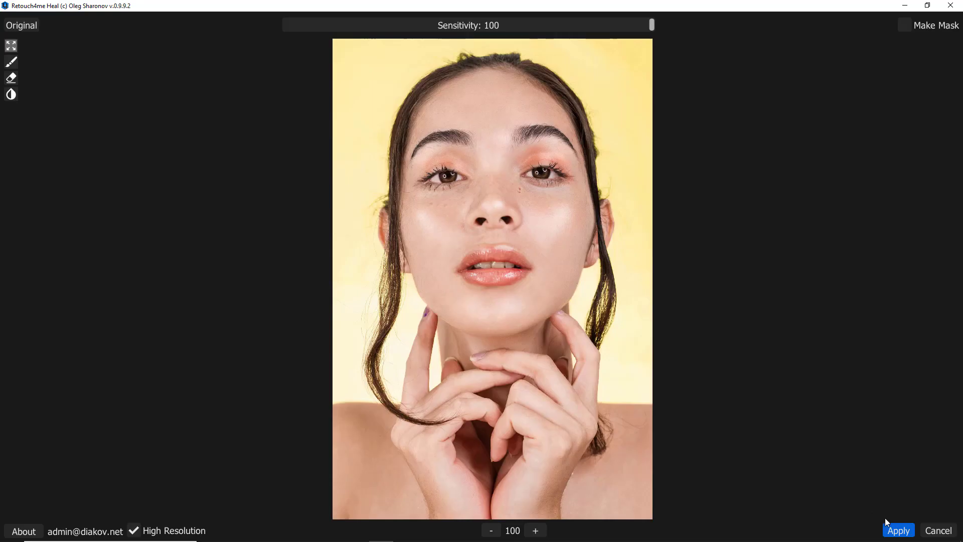
click(897, 530)
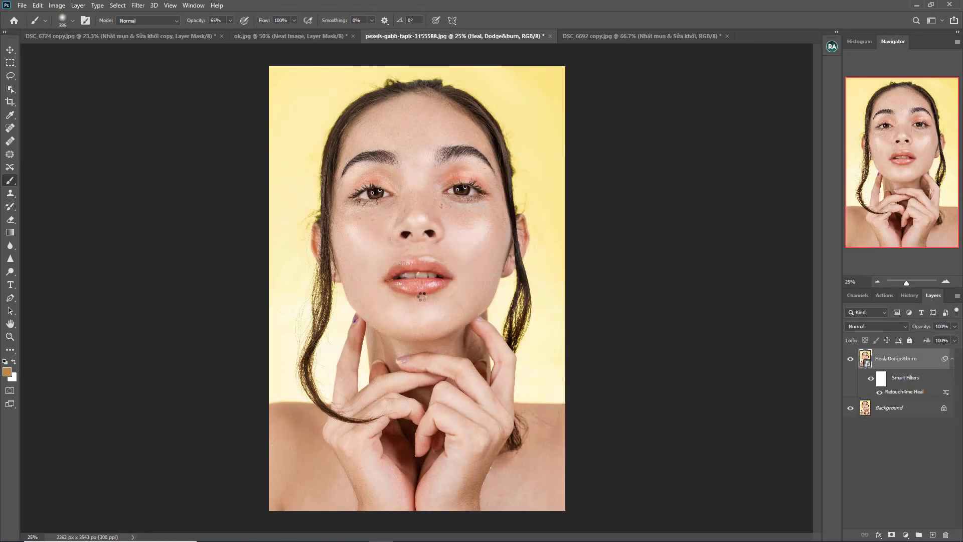
click(138, 6)
mouse_move(192, 229)
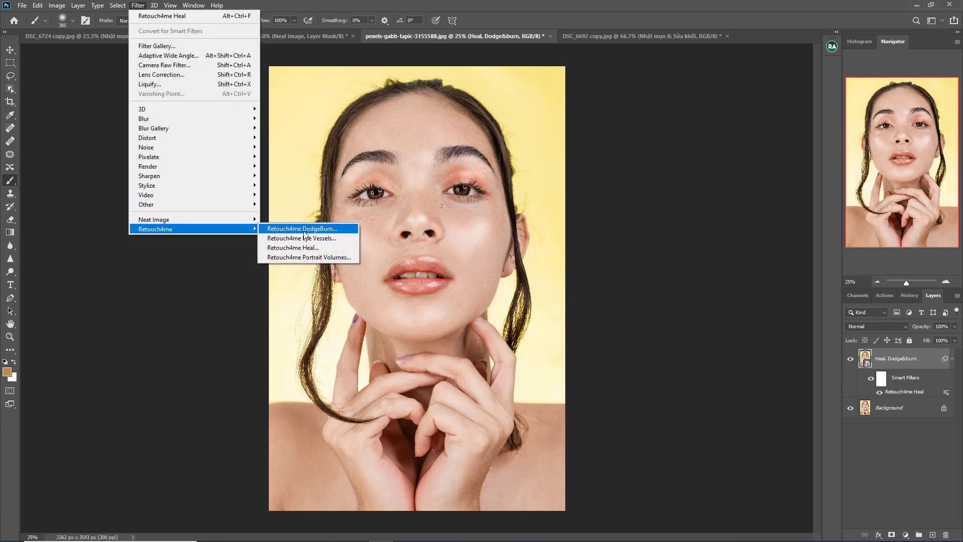
click(303, 232)
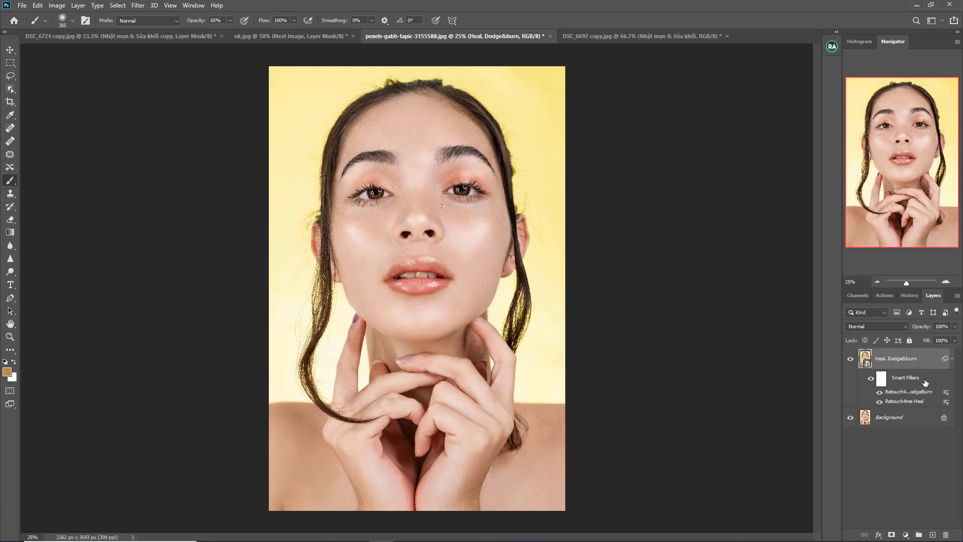
key(ctrl+j)
Step: Rasterize the copy layer and select Skin Tones via Color Range with Detect Faces, fuzziness 49
right_click(905, 357)
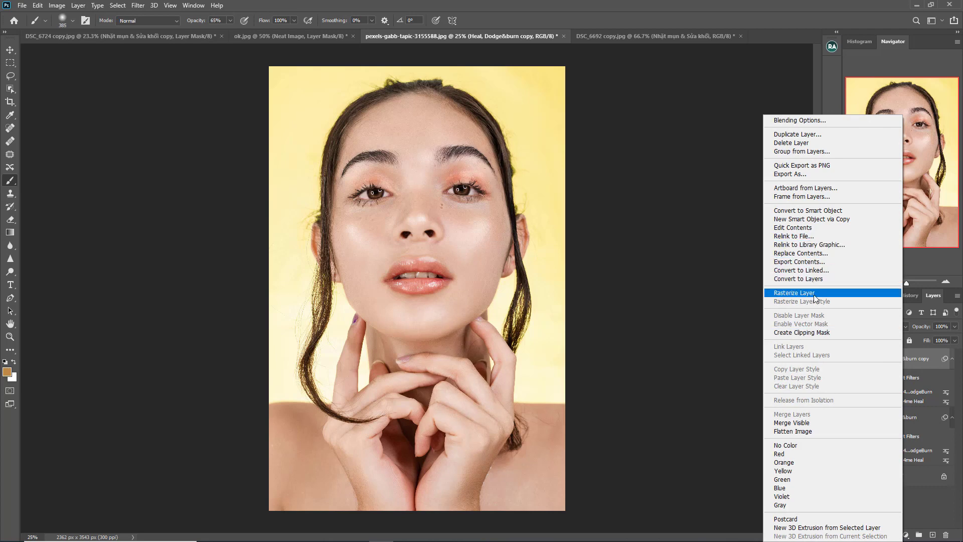
click(789, 294)
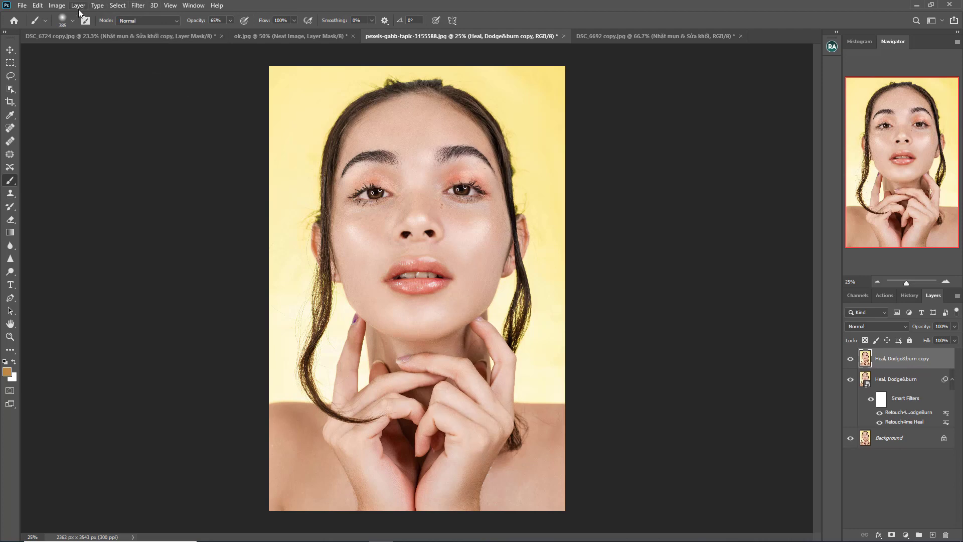
click(118, 6)
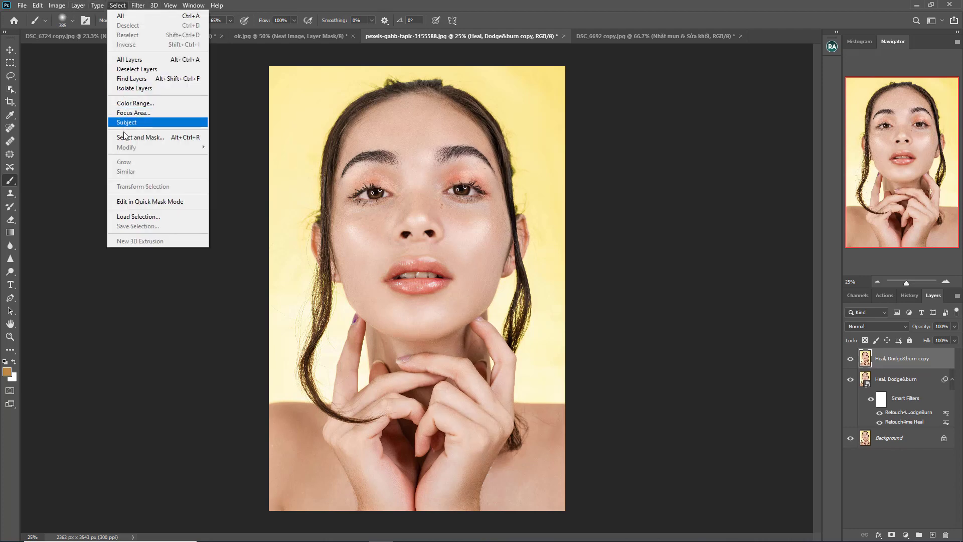
click(134, 103)
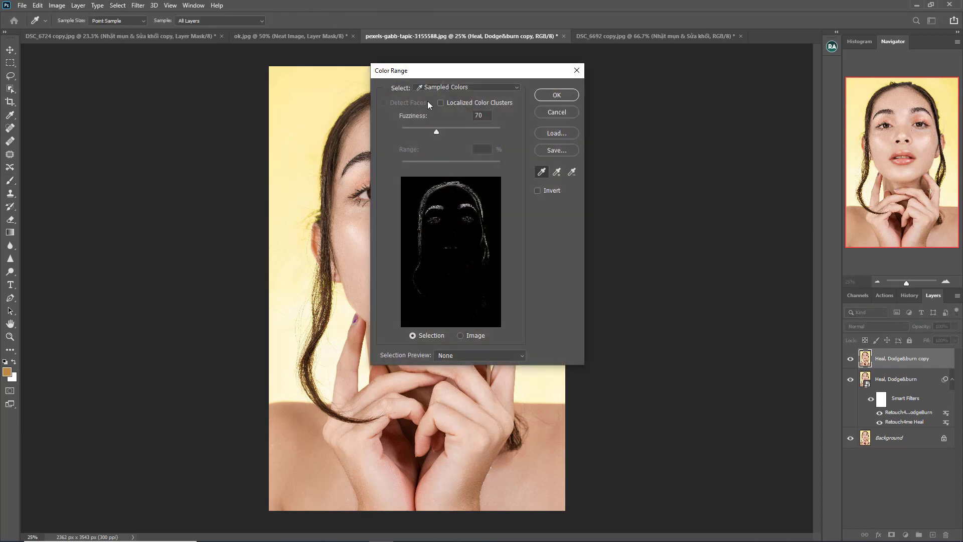
click(438, 86)
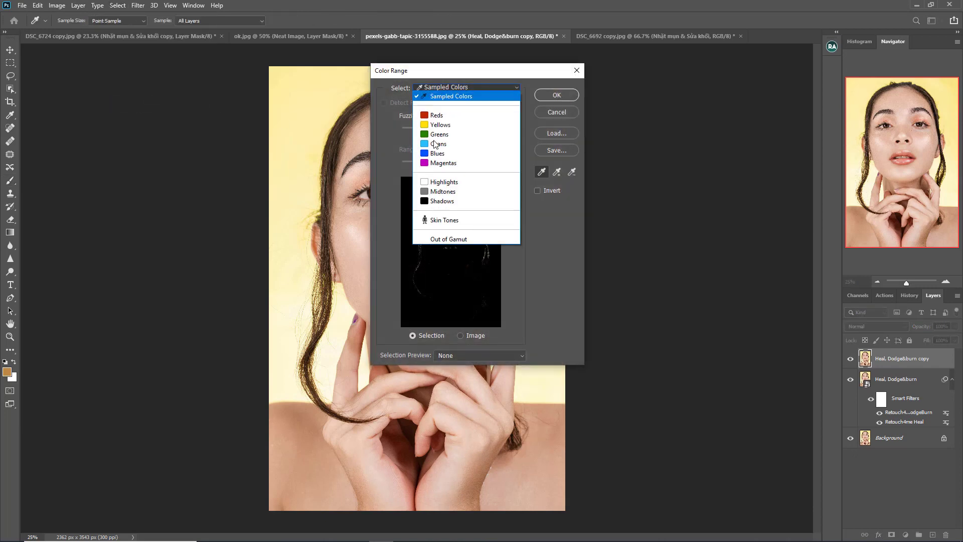
click(435, 221)
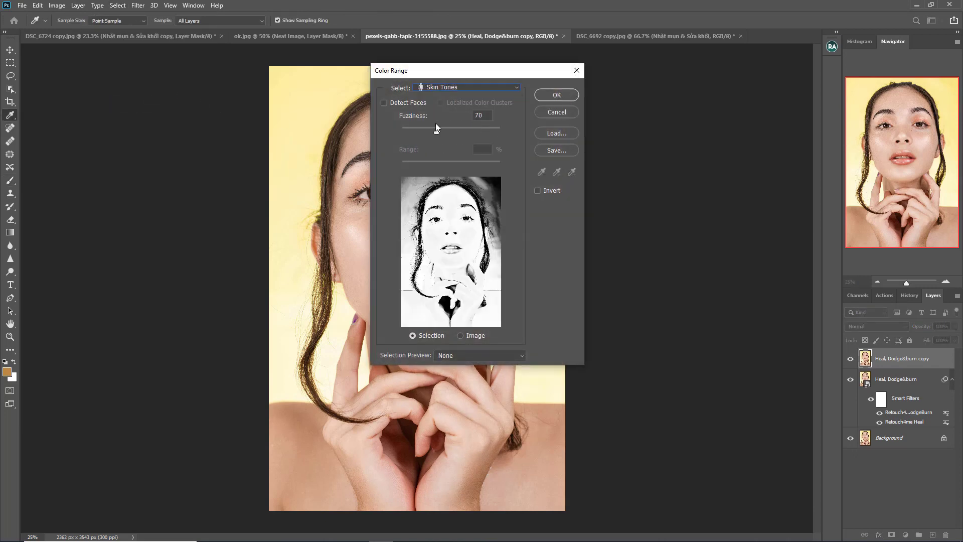
click(384, 102)
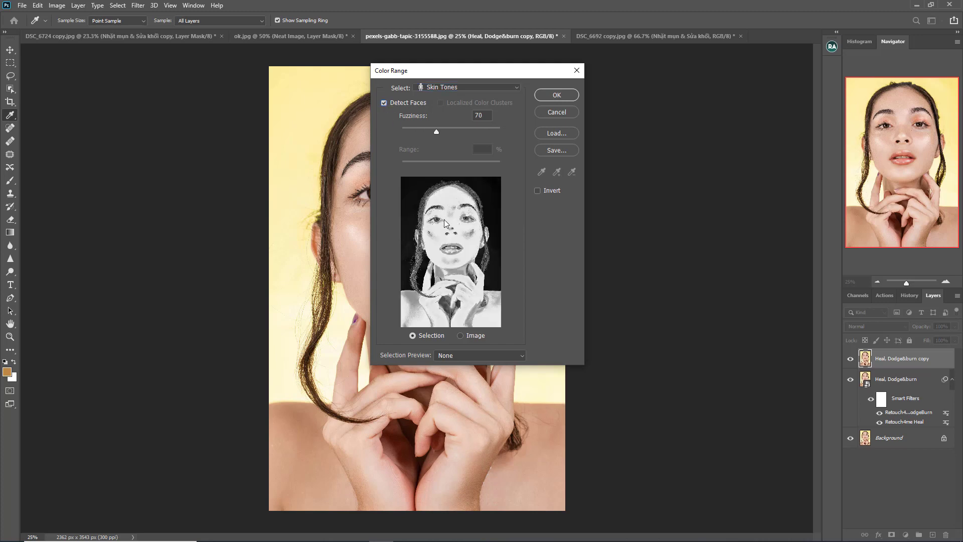
mouse_move(436, 132)
mouse_down()
mouse_move(452, 133)
mouse_move(422, 136)
mouse_up()
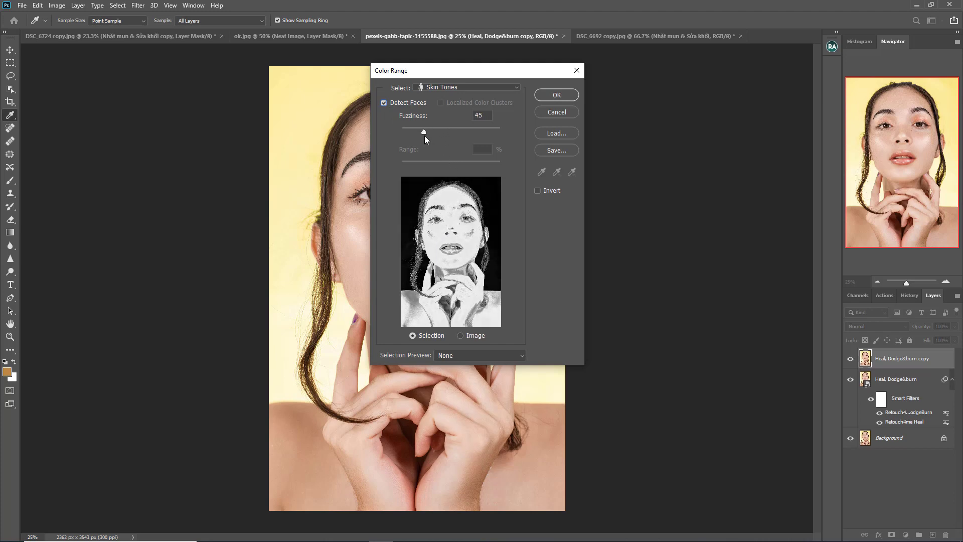
drag(426, 135, 427, 136)
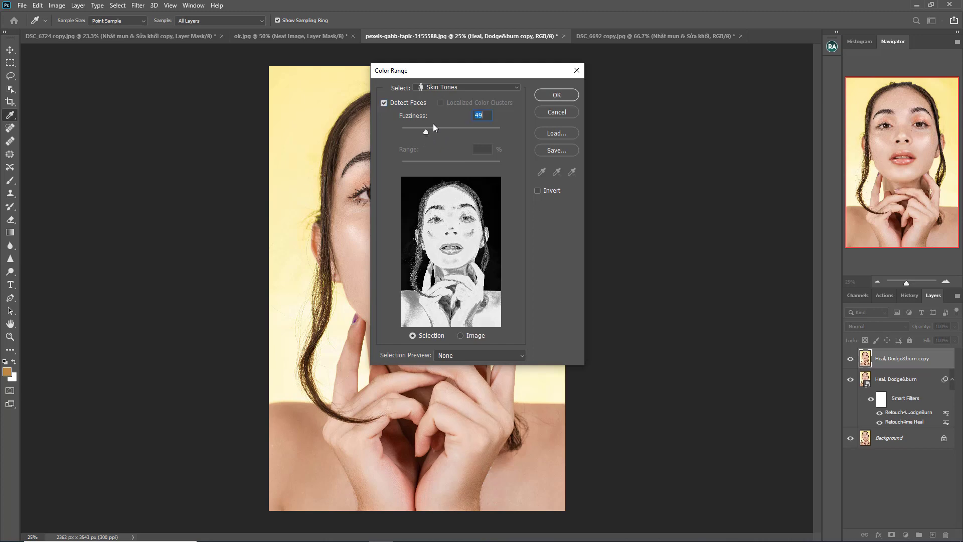
click(555, 95)
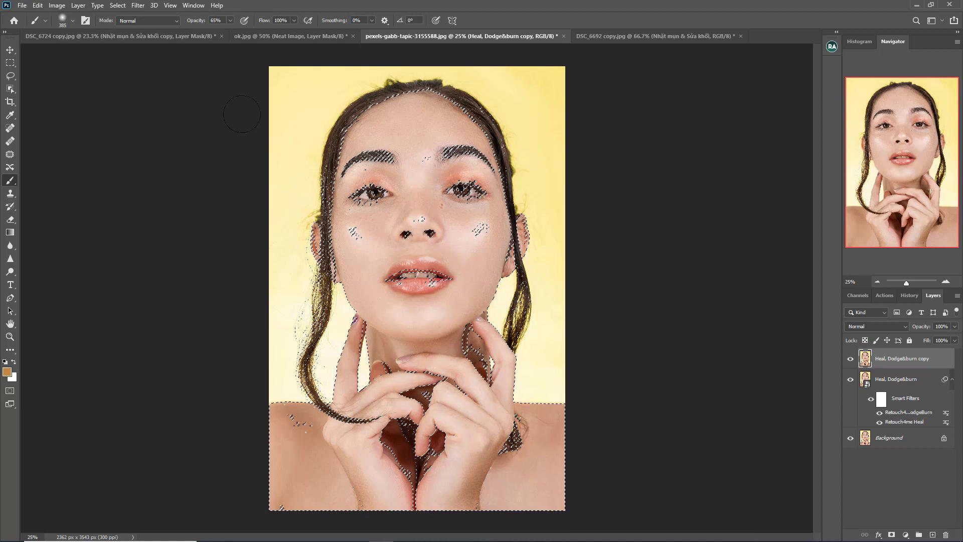
Step: Apply Neat Image Reduce Noise to the selected skin and set the copy layer to 76% opacity
click(136, 6)
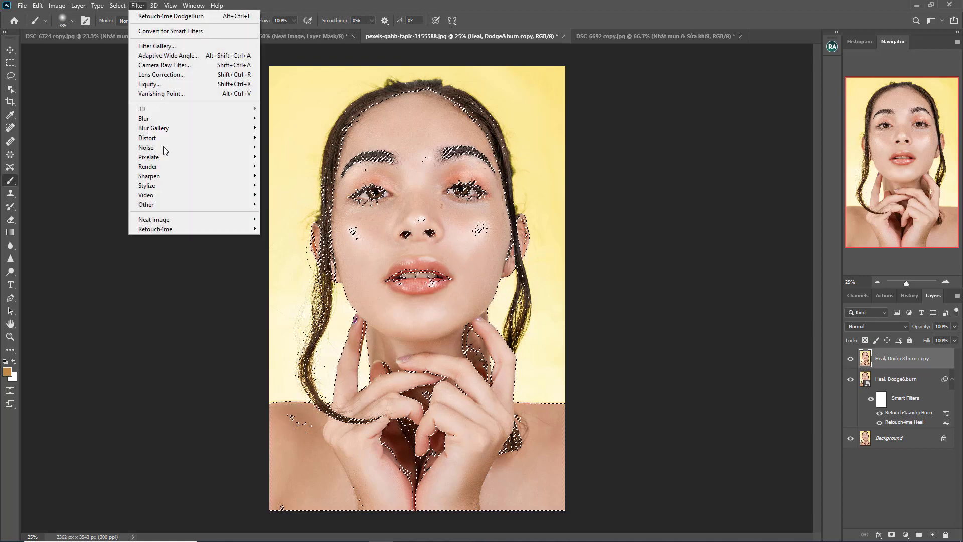
mouse_move(154, 219)
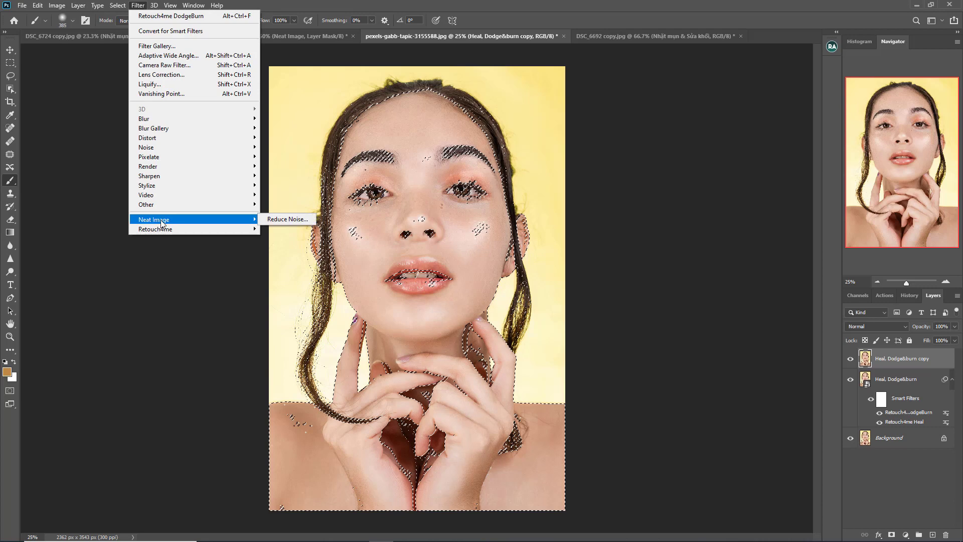
click(289, 220)
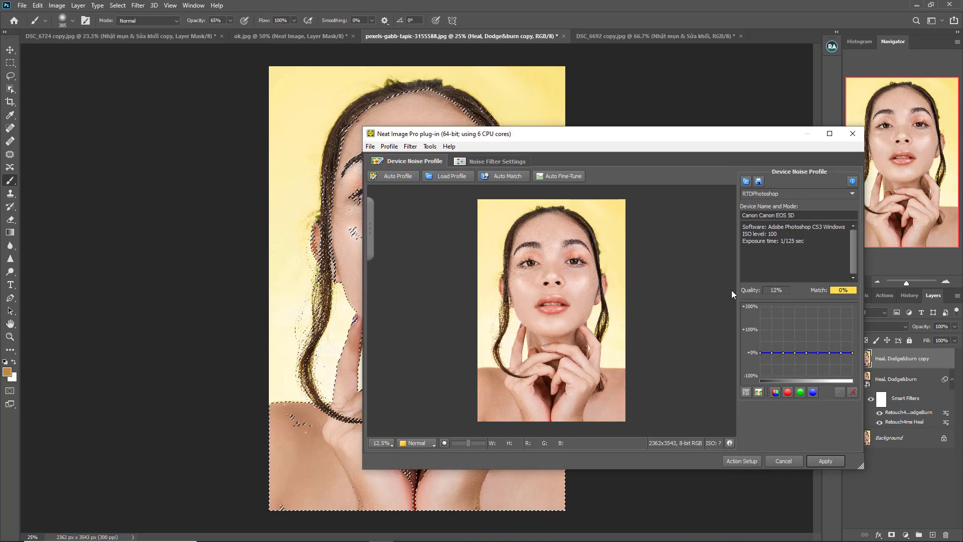
click(826, 459)
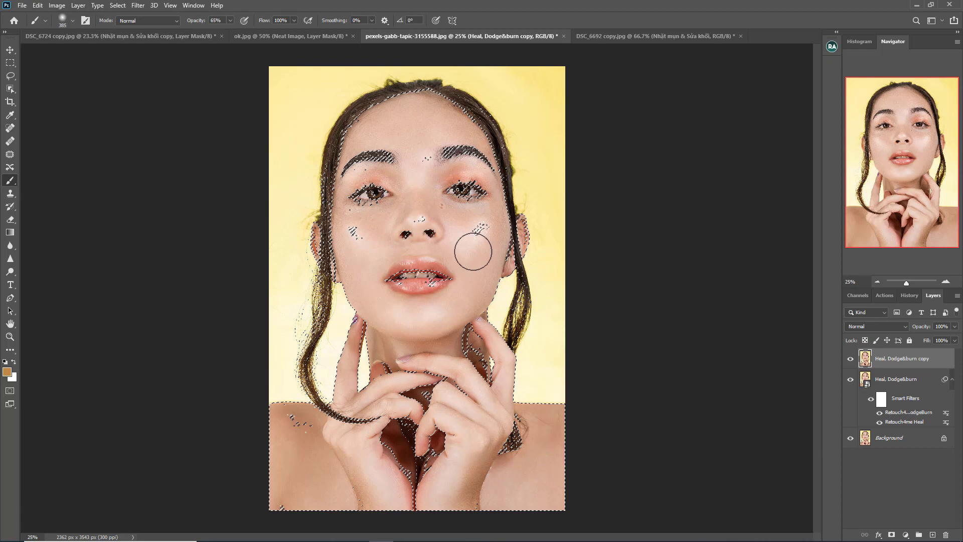
drag(954, 328, 944, 337)
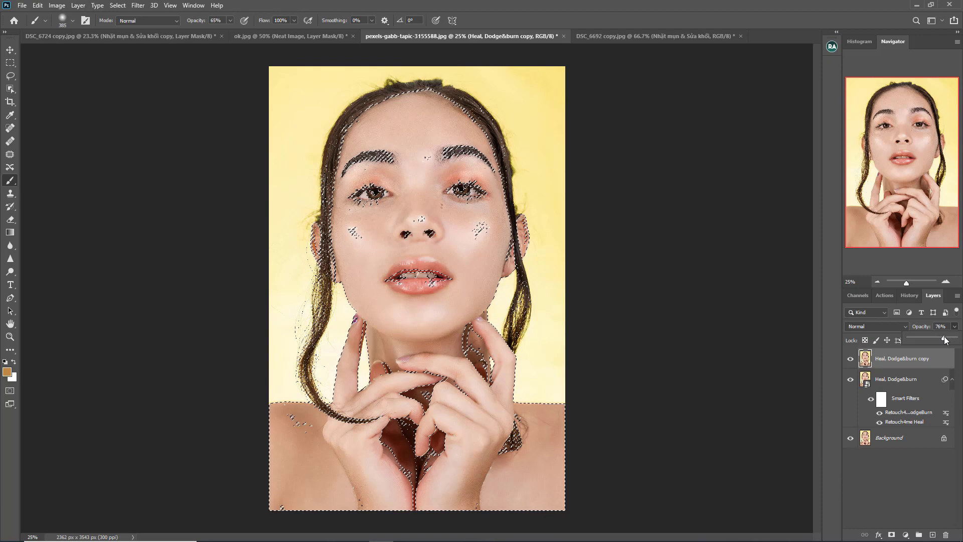
Step: Deselect, merge all three layers into one, and stop recording Action Auto Retoucha
click(898, 477)
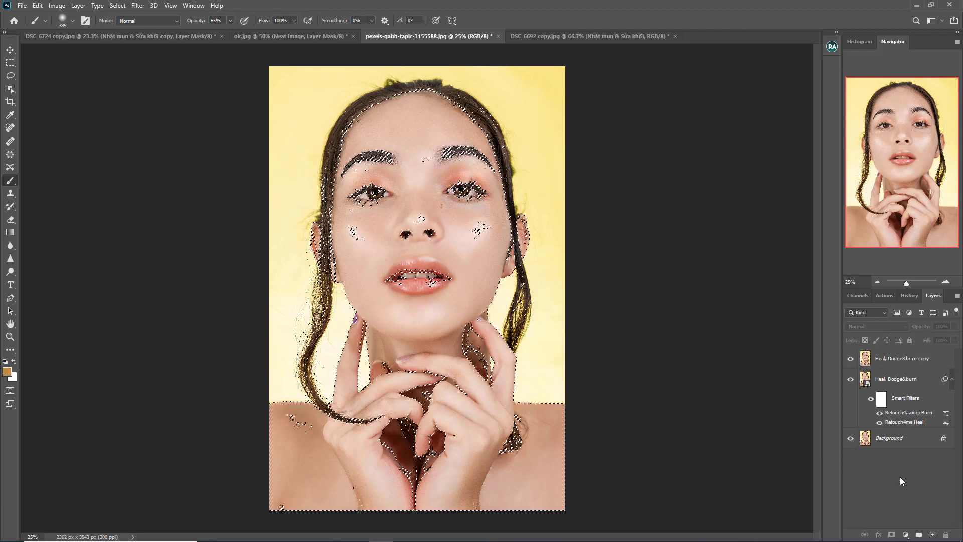
key(ctrl+d)
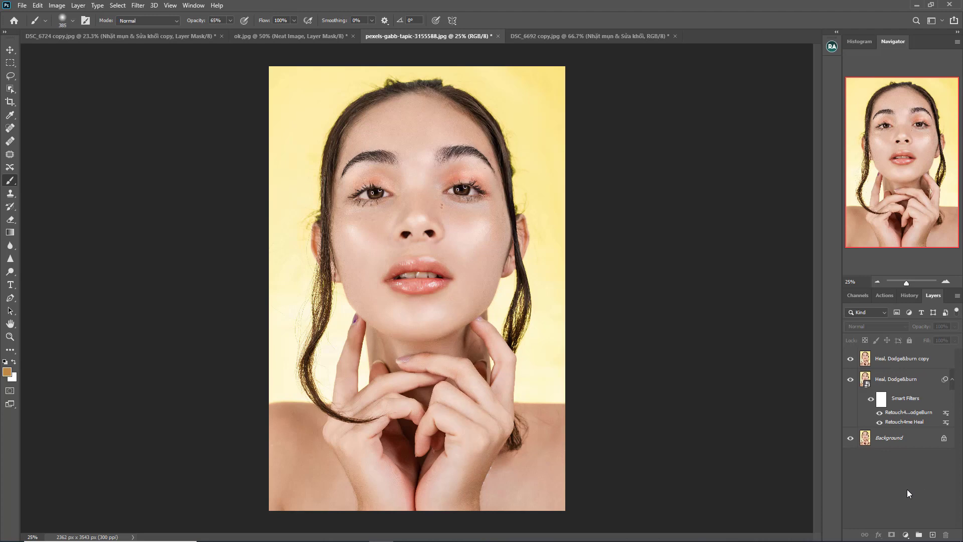
click(909, 440)
shift+click(915, 360)
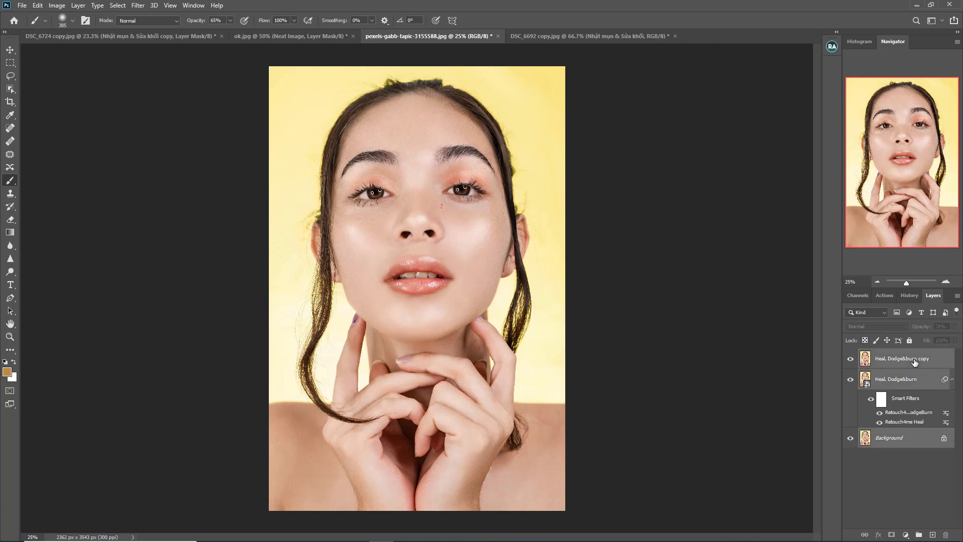
right_click(915, 361)
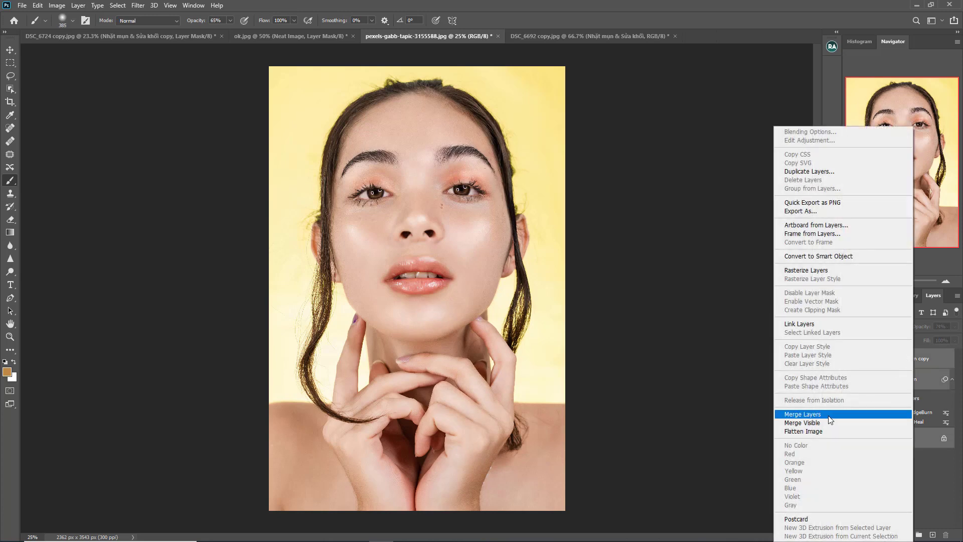
click(829, 416)
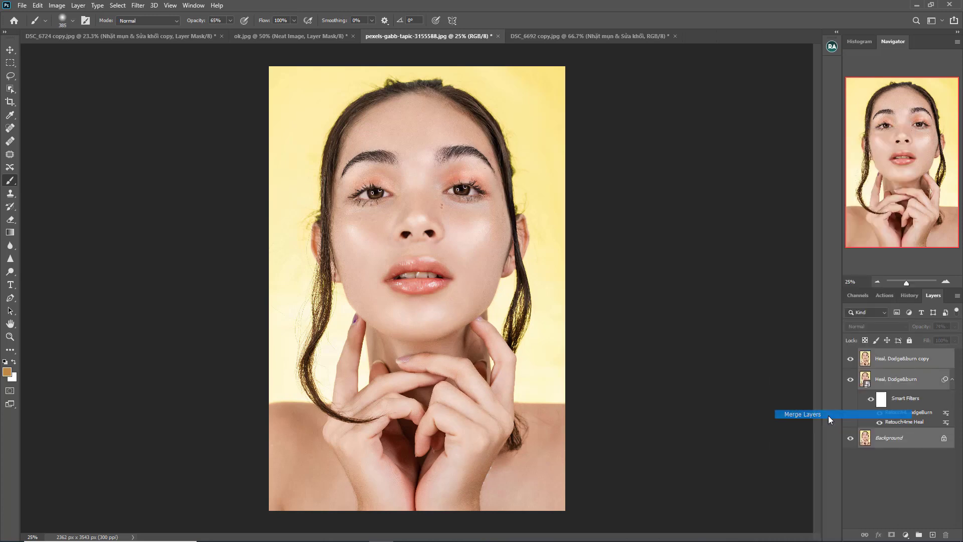
click(885, 296)
click(871, 536)
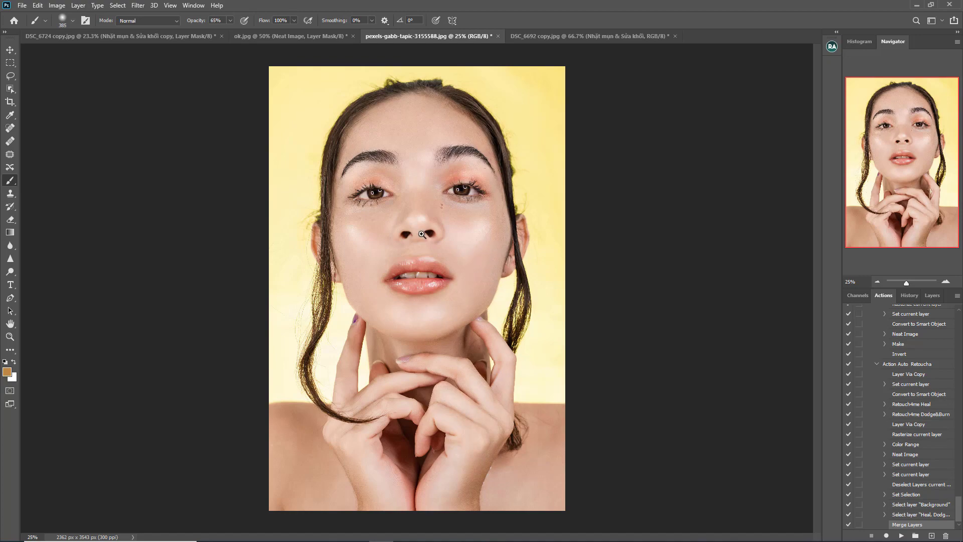
key(ctrl+plus)
key(ctrl+plus)
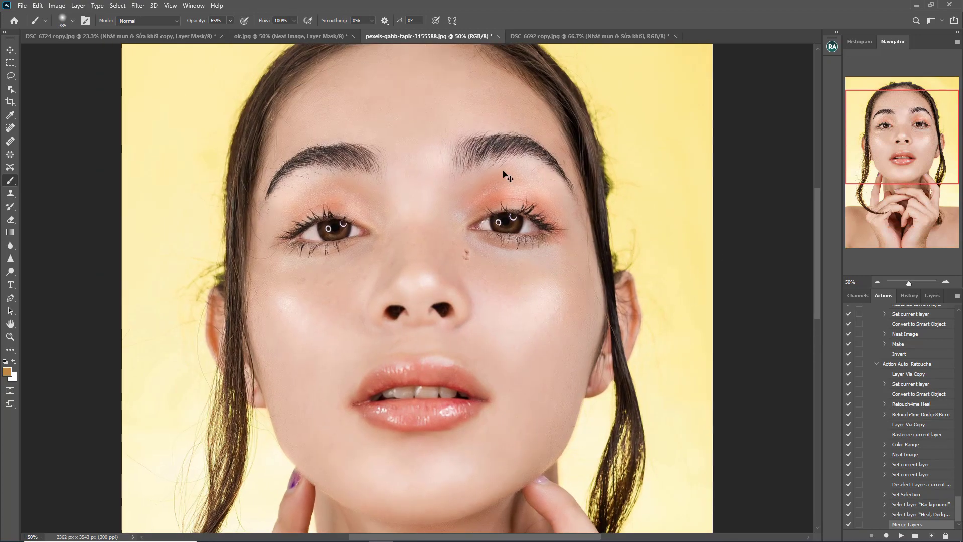
key(ctrl+minus)
key(ctrl+minus)
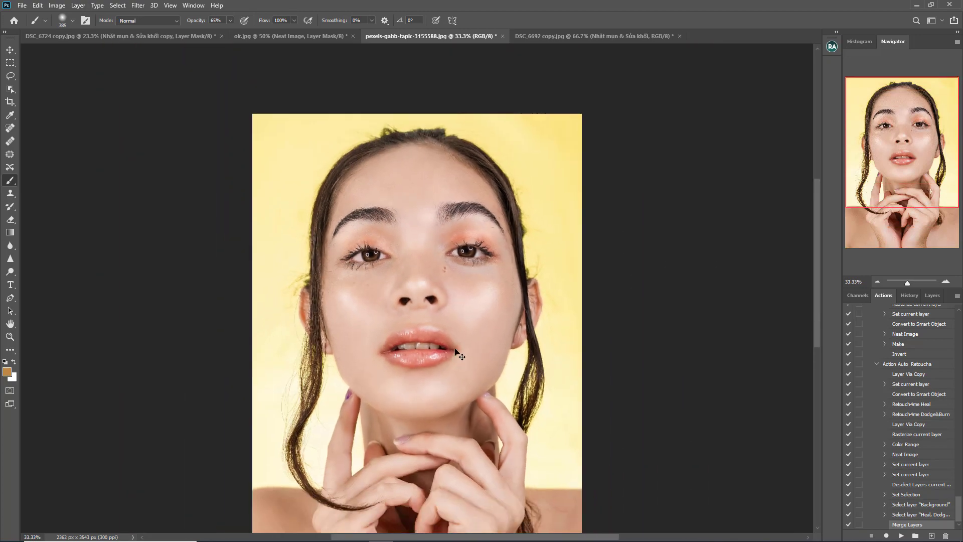